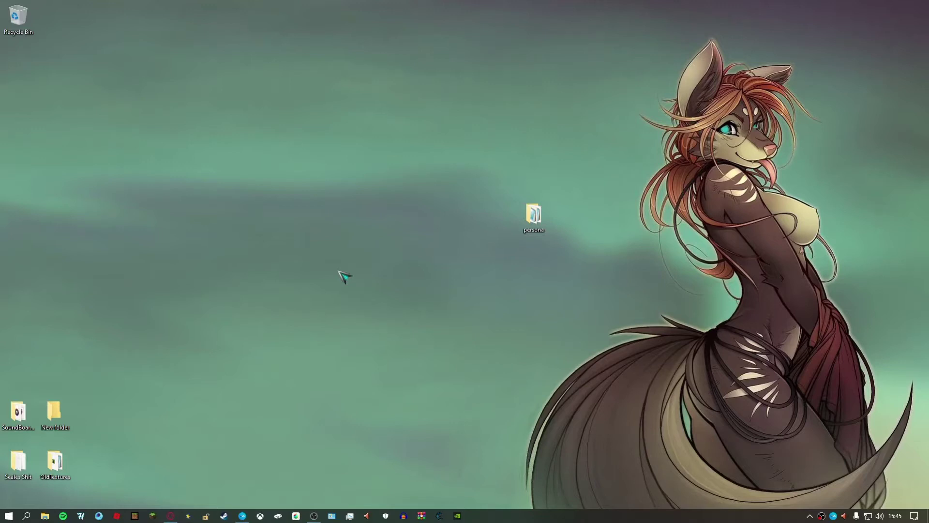
# Open the persona folder on the desktop and view the contents of skins.json
pyautogui.moveTo(535, 215); pyautogui.dragTo(276, 217)
pyautogui.click(364, 272)
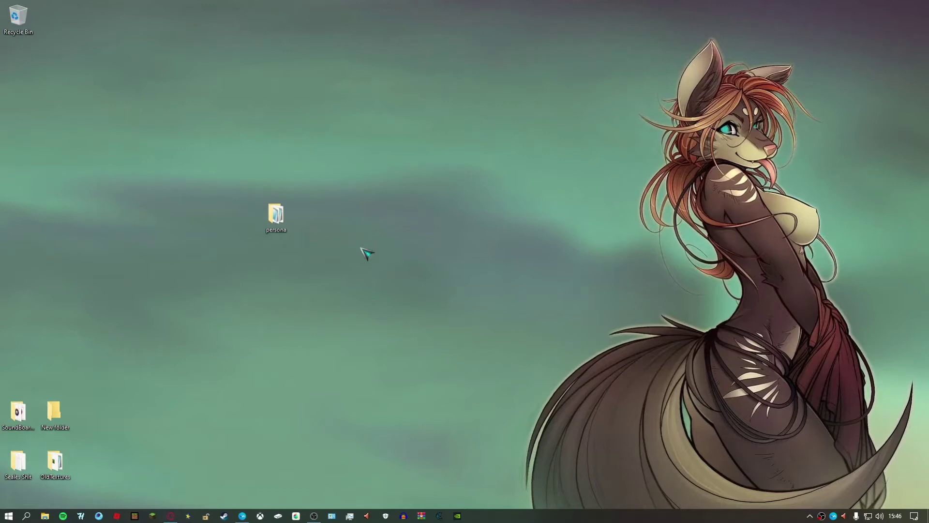
pyautogui.doubleClick(292, 213)
pyautogui.moveTo(351, 59); pyautogui.dragTo(664, 68)
pyautogui.doubleClick(580, 182)
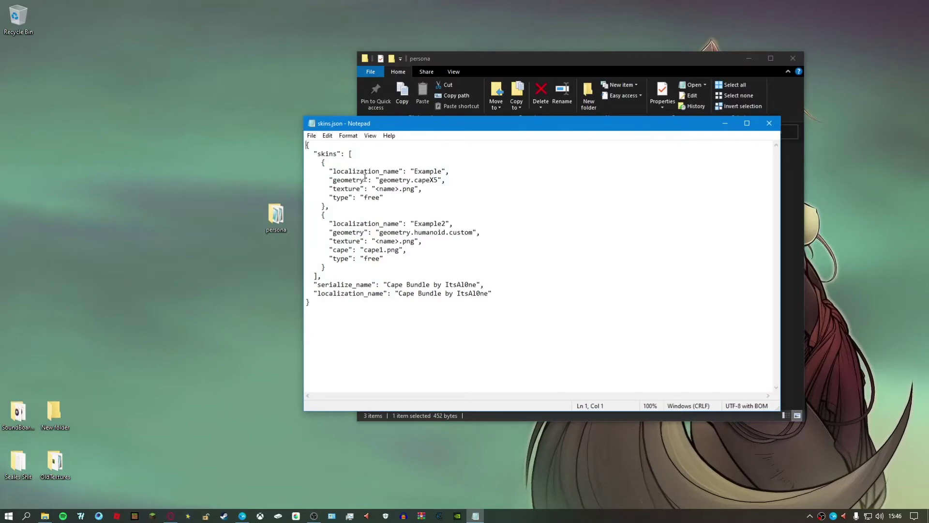
pyautogui.click(769, 123)
# Open geometry.json from the persona folder, look through its model definitions and close it
pyautogui.doubleClick(460, 167)
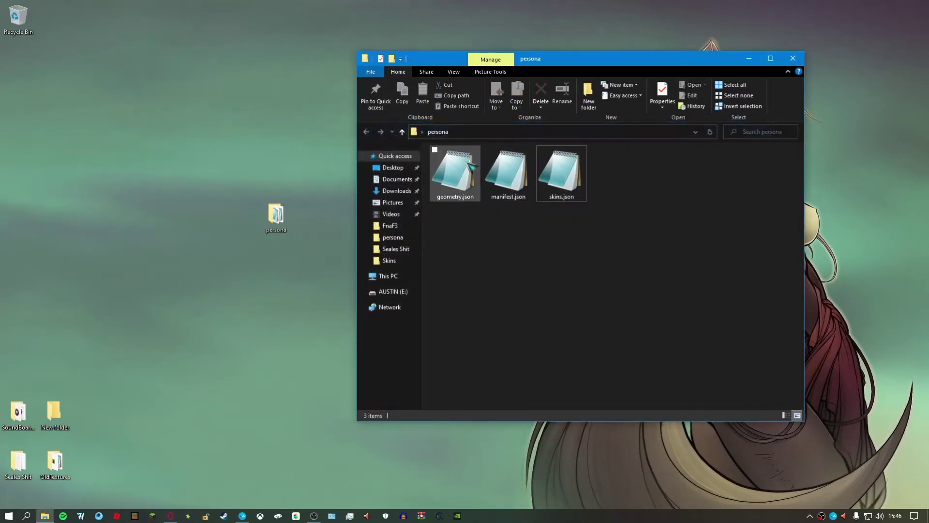
pyautogui.scroll(-20, 466, 162)
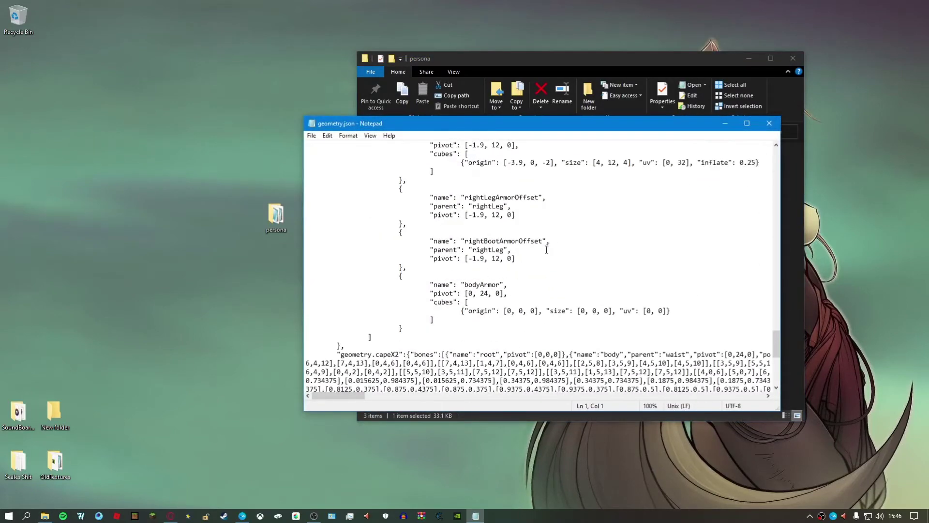
pyautogui.scroll(10, 454, 271)
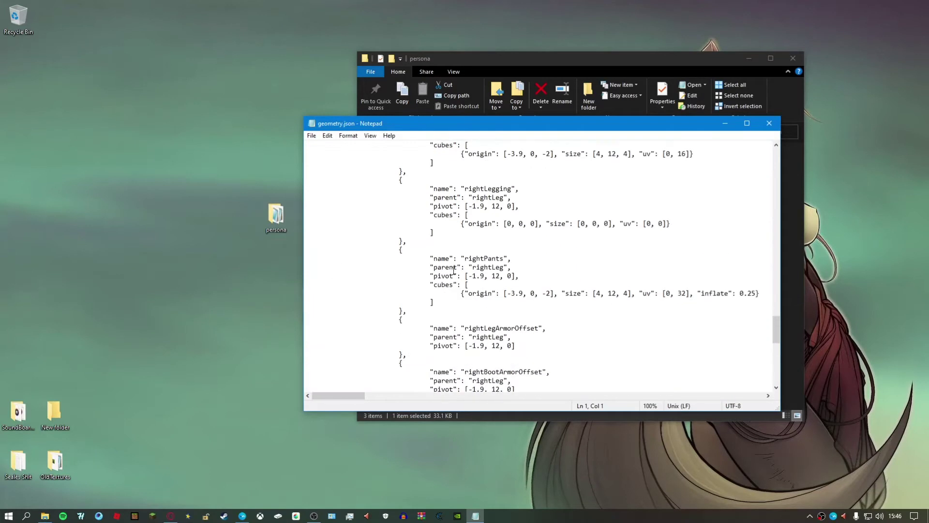
pyautogui.click(772, 124)
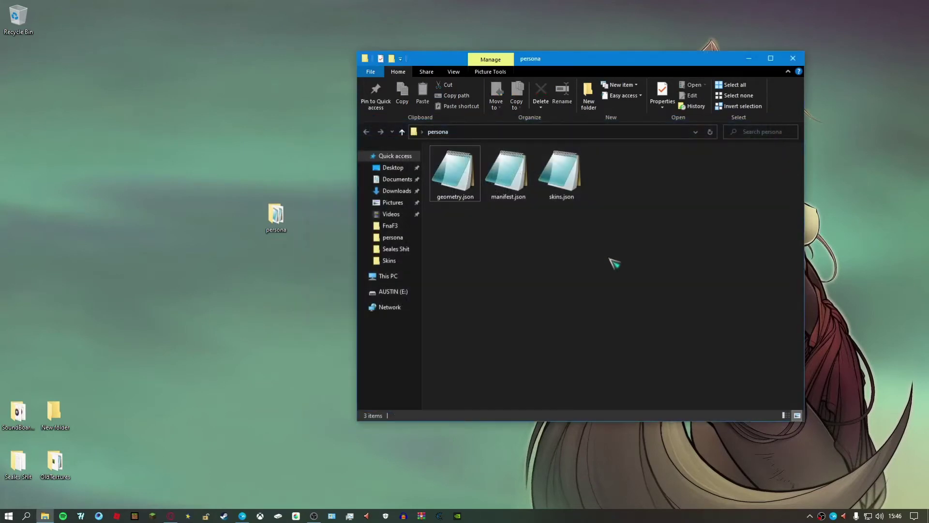
# Open manifest.json from the persona folder, review its pack name entry and close it
pyautogui.doubleClick(507, 180)
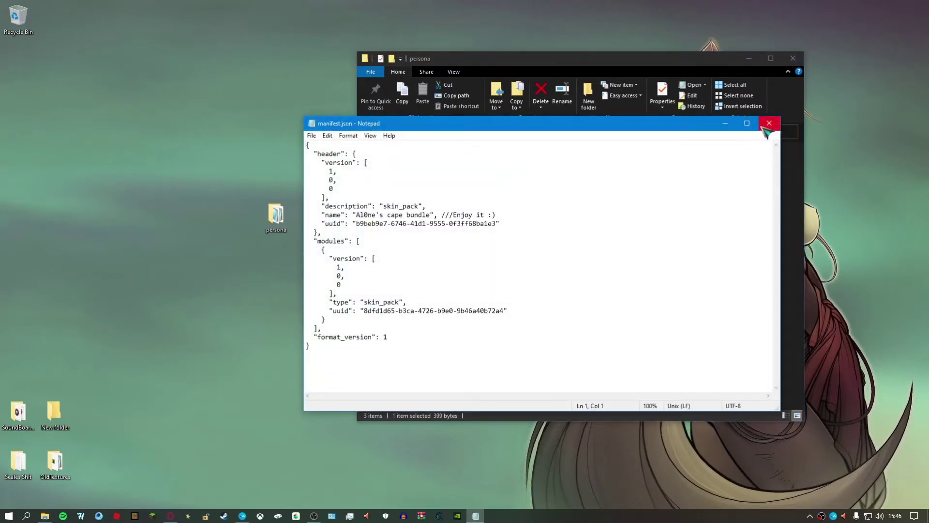
pyautogui.moveTo(361, 214); pyautogui.dragTo(386, 217)
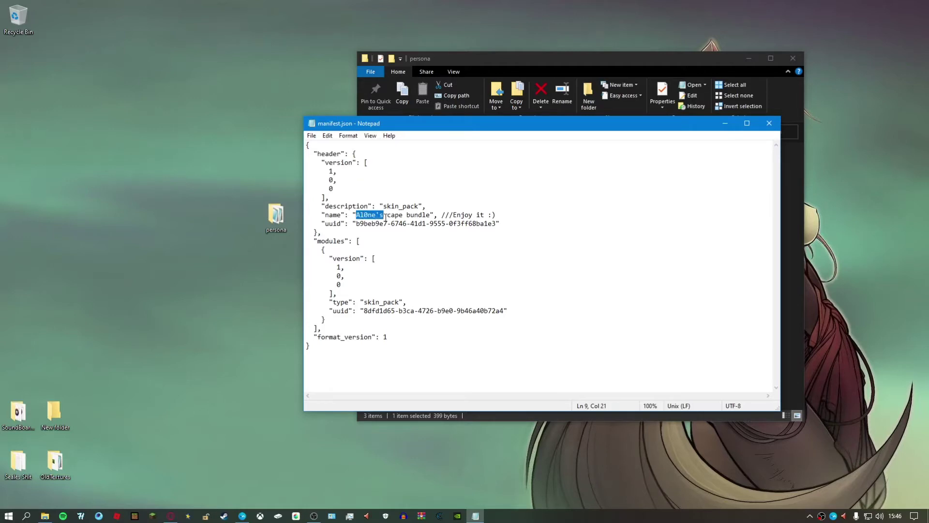
pyautogui.click(313, 355)
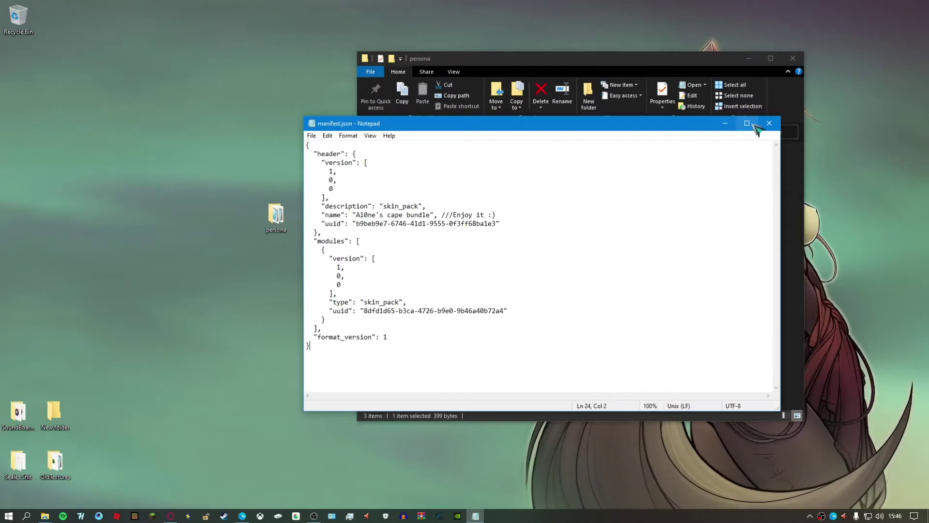
pyautogui.click(769, 123)
# Place the persona folder icon above the SoundBoard folder on the desktop and shift the open persona window aside
pyautogui.moveTo(276, 216); pyautogui.dragTo(20, 367)
pyautogui.click(158, 361)
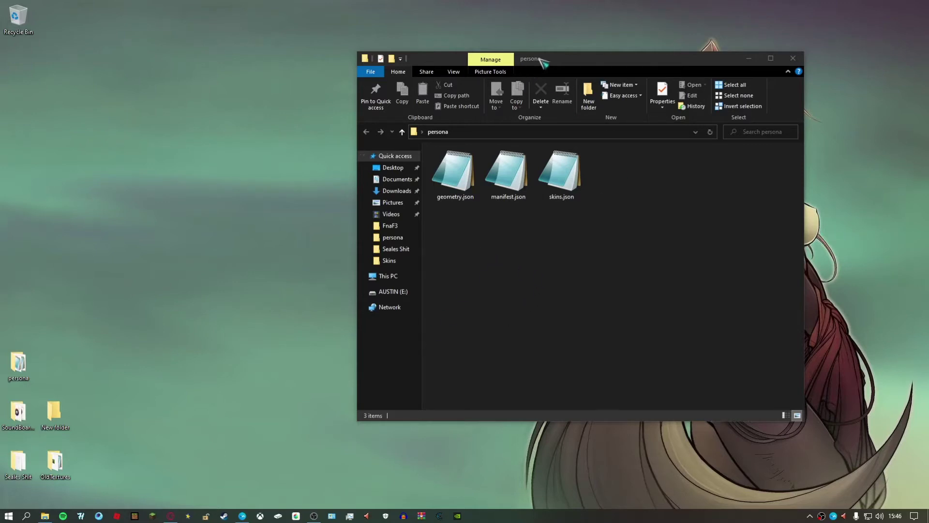
pyautogui.moveTo(544, 62); pyautogui.dragTo(670, 149)
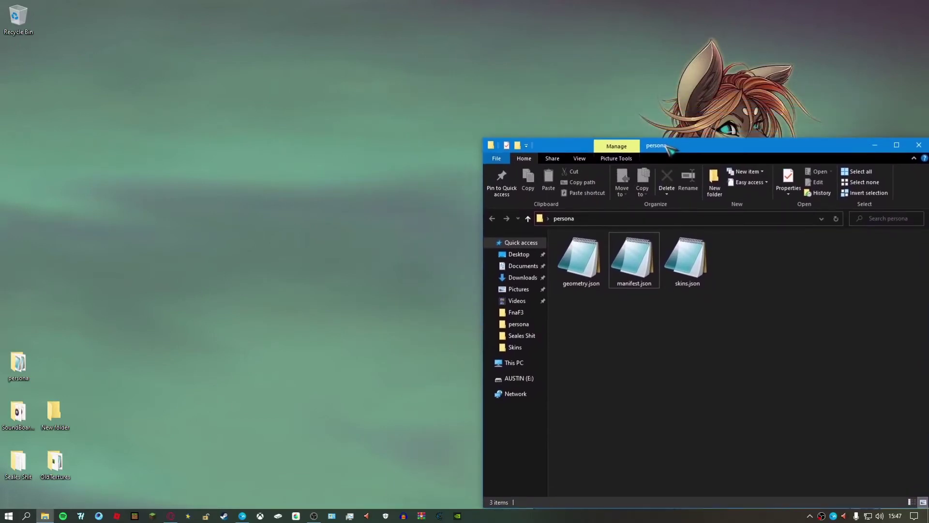
# Switch to MediBang Paint Pro and open the skin image Fox_In_Red_Suit.png
pyautogui.click(293, 517)
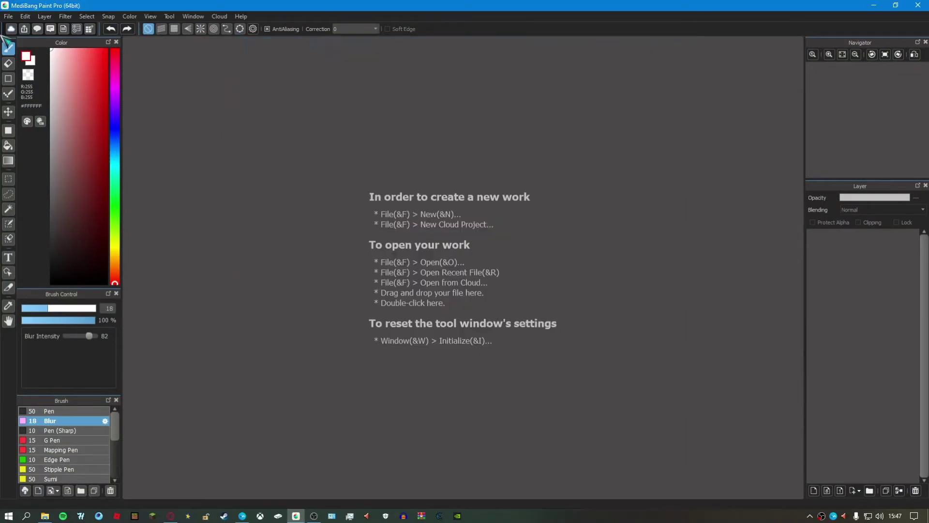
pyautogui.click(10, 17)
pyautogui.moveTo(144, 97)
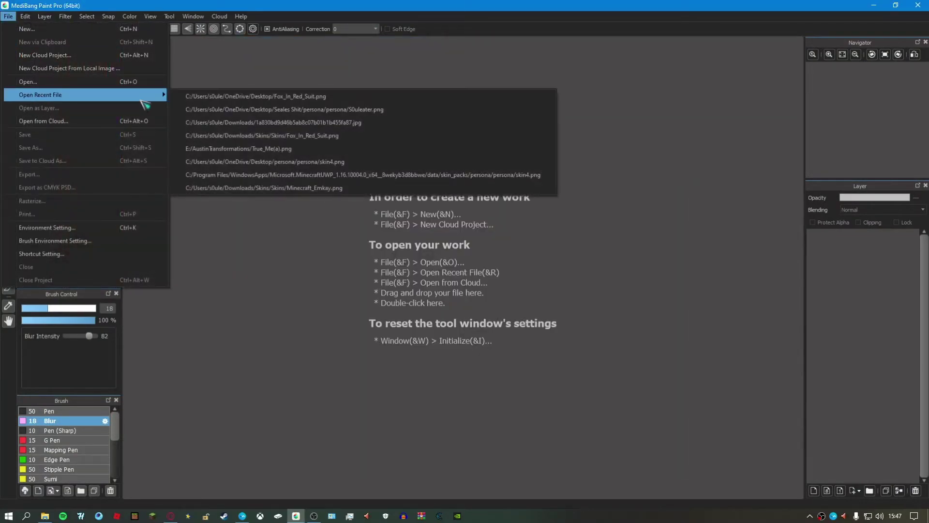
pyautogui.click(207, 97)
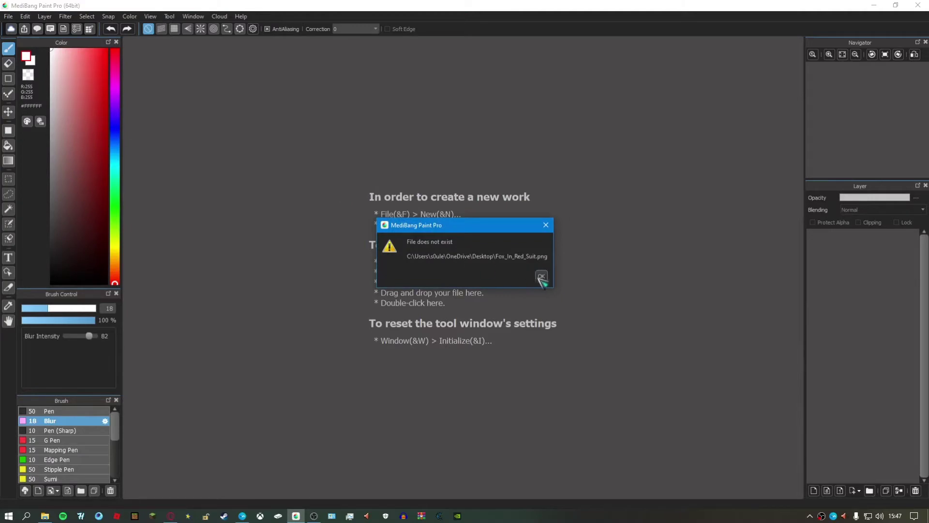
pyautogui.click(541, 276)
pyautogui.moveTo(339, 6); pyautogui.dragTo(476, 96)
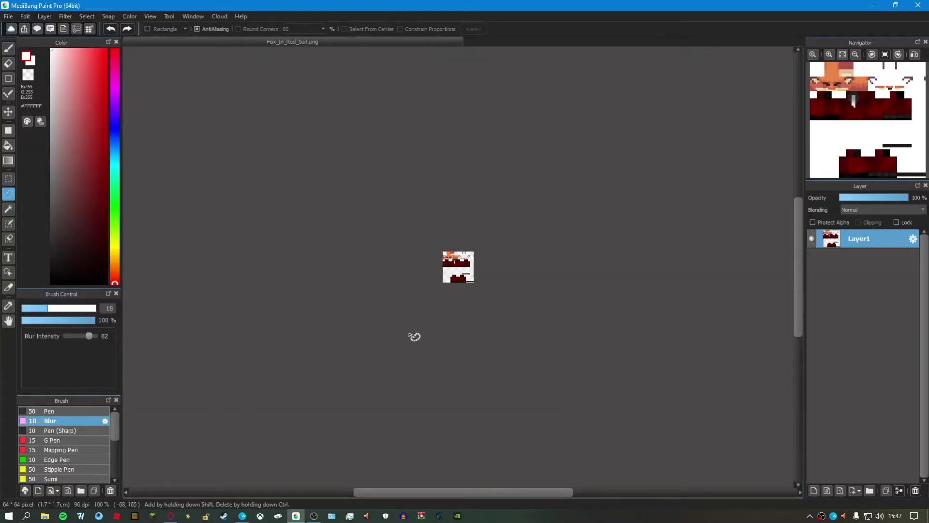
pyautogui.scroll(8, 466, 260)
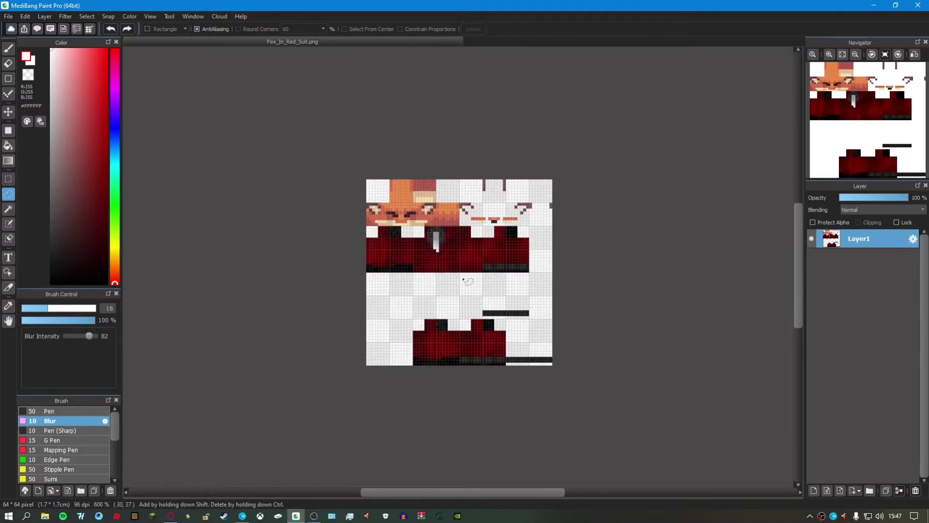
pyautogui.scroll(-1, 474, 272)
pyautogui.scroll(1, 474, 272)
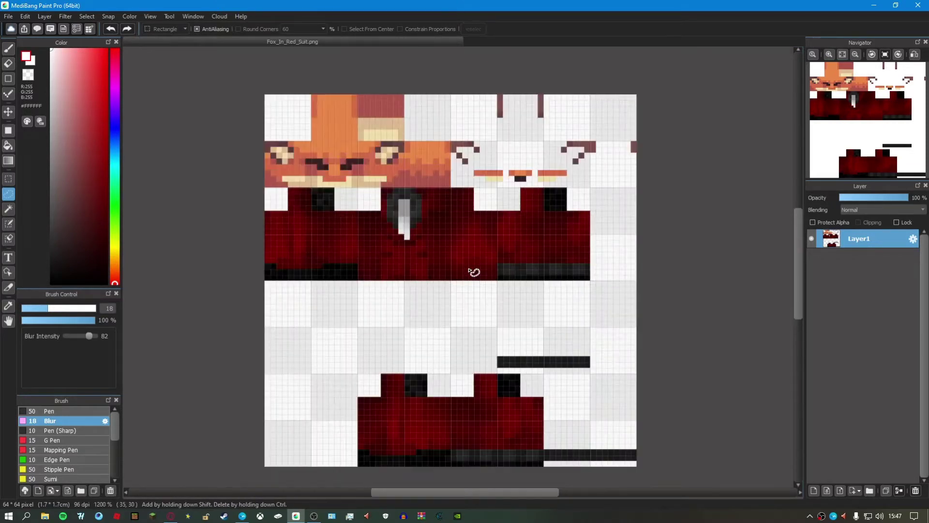
pyautogui.scroll(-1, 474, 272)
pyautogui.scroll(1, 474, 272)
pyautogui.hotkey('ctrl', 'alt', 'i')
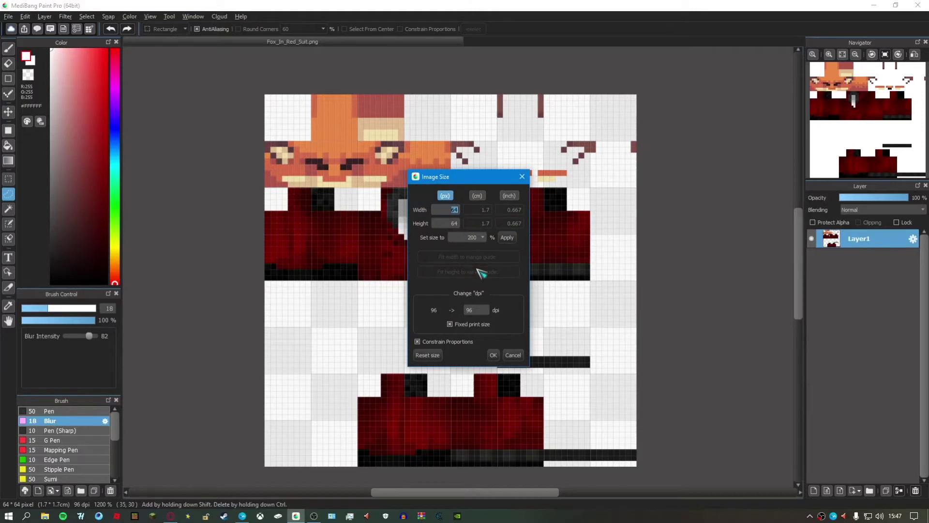
pyautogui.click(511, 356)
# Enlarge the skin's canvas to 128 by 128 px, keeping the artwork anchored at the center
pyautogui.hotkey('ctrl', 'alt', 'c')
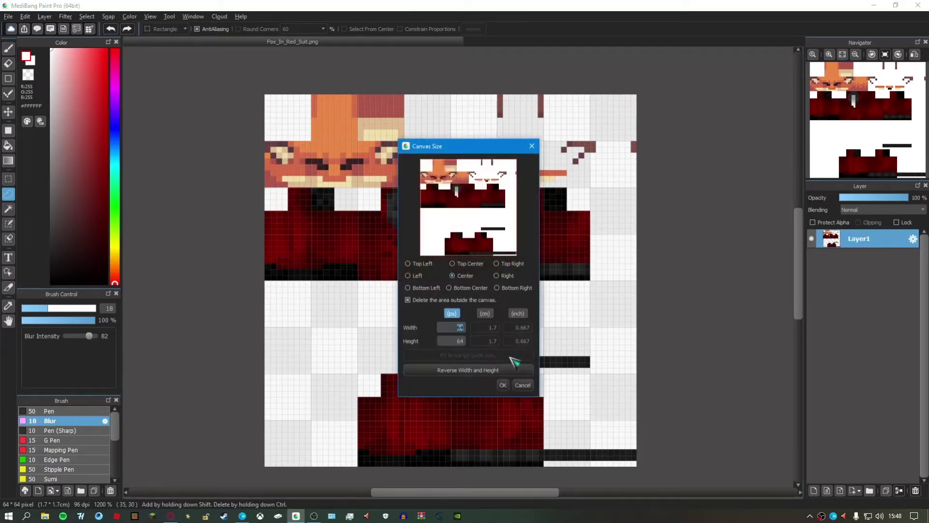
pyautogui.write('128')
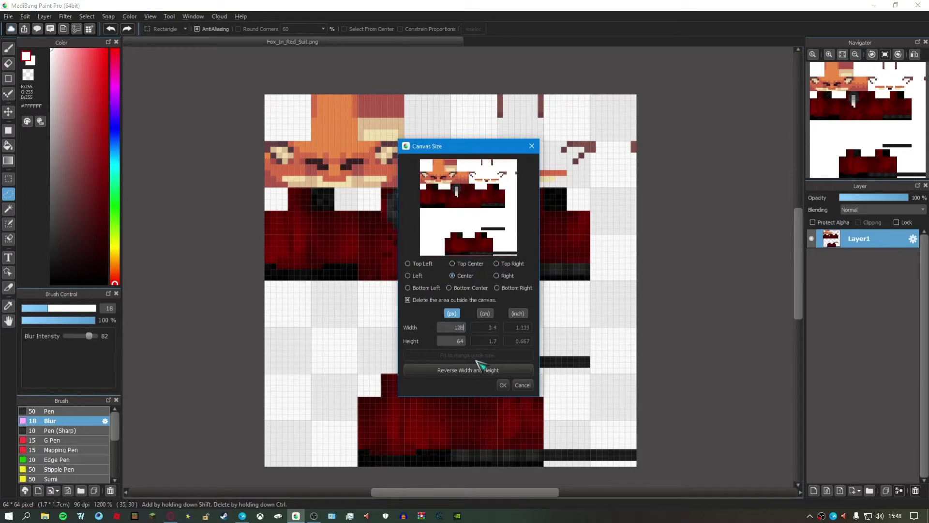
pyautogui.press('Tab')
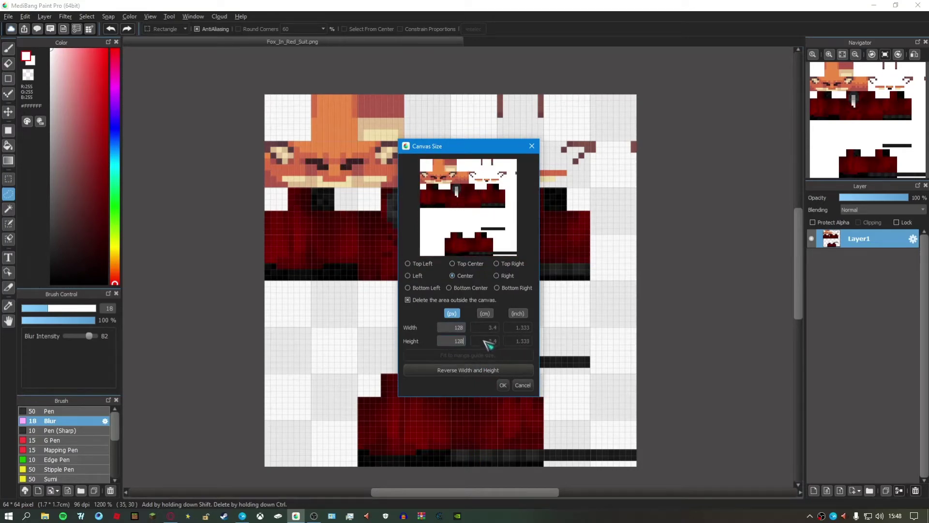
pyautogui.write('128')
pyautogui.click(504, 386)
# Move the whole skin artwork 32 px left and 32 px up into the canvas's upper-left corner
pyautogui.press('v')
pyautogui.scroll(-3, 458, 322)
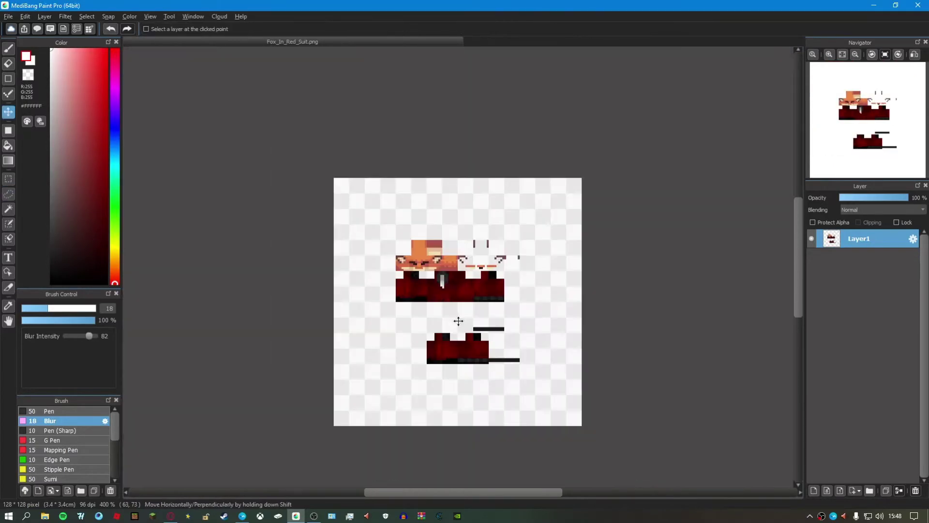
pyautogui.scroll(2, 423, 256)
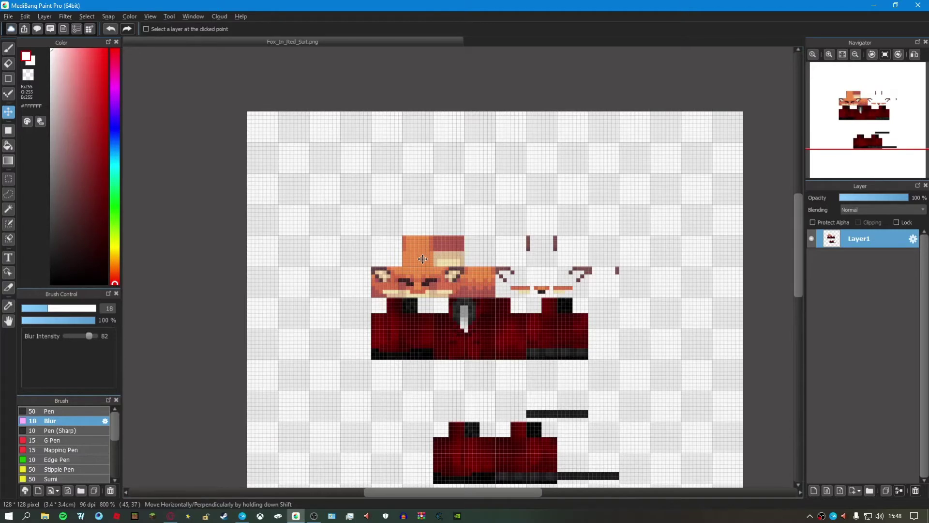
pyautogui.moveTo(423, 259); pyautogui.dragTo(300, 136)
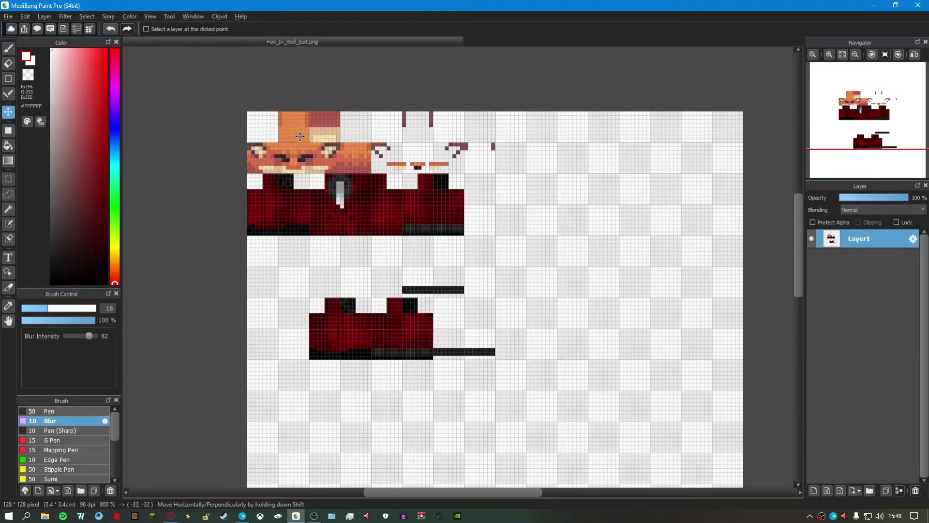
# Select the lower red limb section and move it up against the canvas's right edge beside the main skin artwork, and deselect it
pyautogui.press('m')
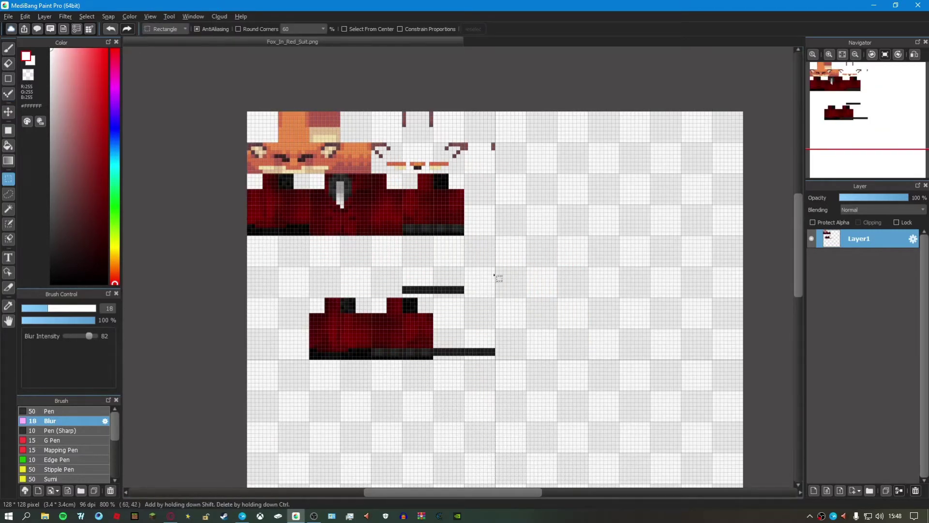
pyautogui.moveTo(497, 266); pyautogui.dragTo(573, 214)
pyautogui.press('v')
pyautogui.press('m')
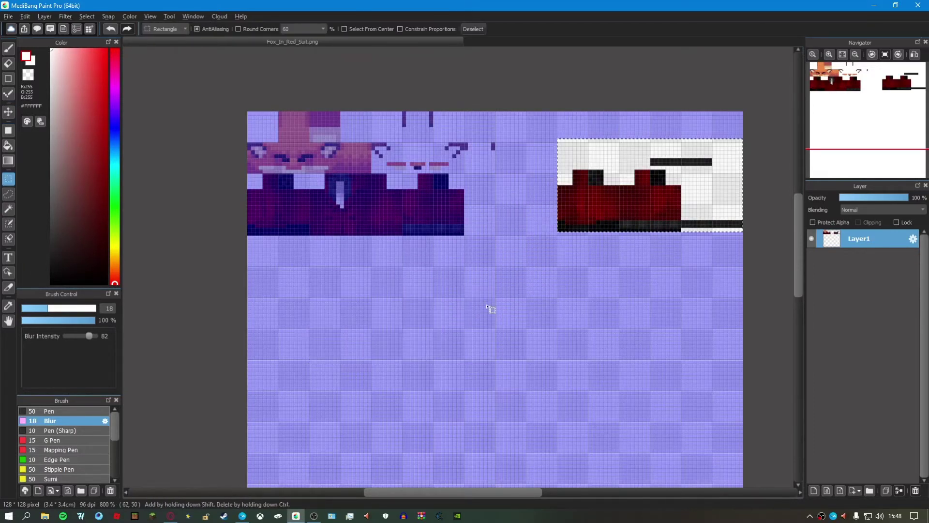
pyautogui.hotkey('ctrl', 'd')
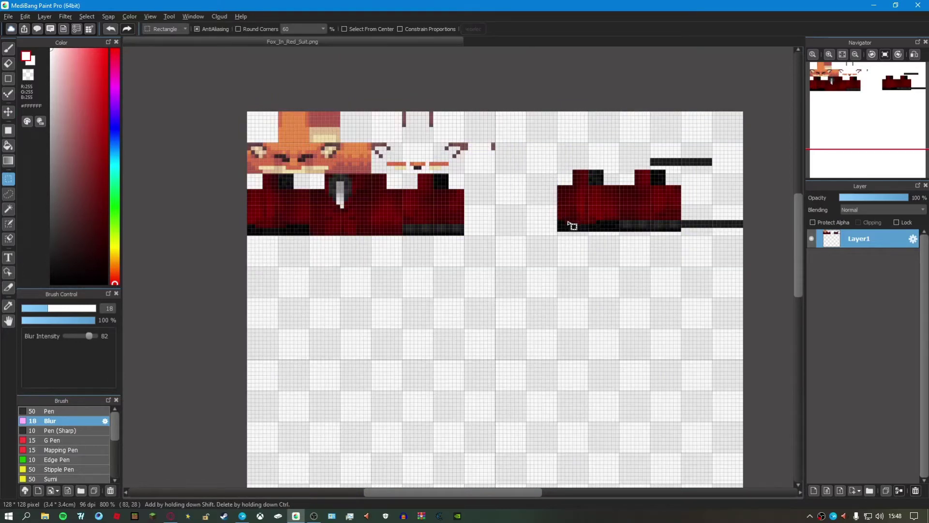
# Reselect the relocated limb section, nudge it down 1 px to align with the main artwork's lower edge, and deselect it
pyautogui.moveTo(558, 235); pyautogui.dragTo(747, 160)
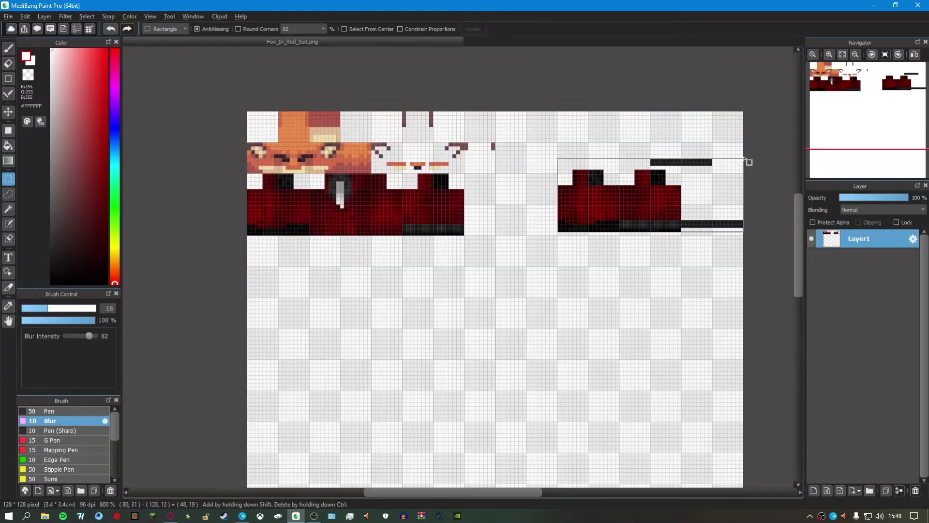
pyautogui.press('v')
pyautogui.moveTo(649, 208)
pyautogui.mouseDown()
pyautogui.moveTo(647, 217)
pyautogui.moveTo(651, 210)
pyautogui.mouseUp()
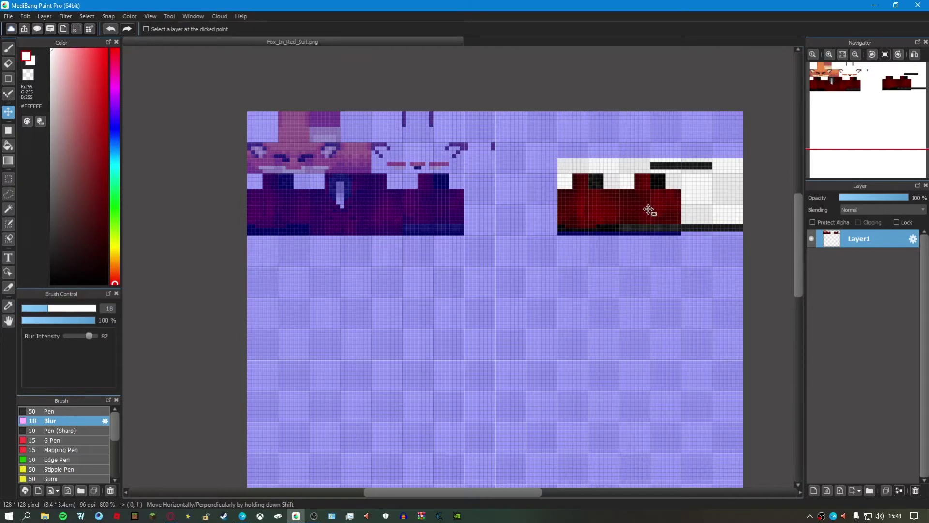
pyautogui.press('m')
pyautogui.hotkey('ctrl', 'd')
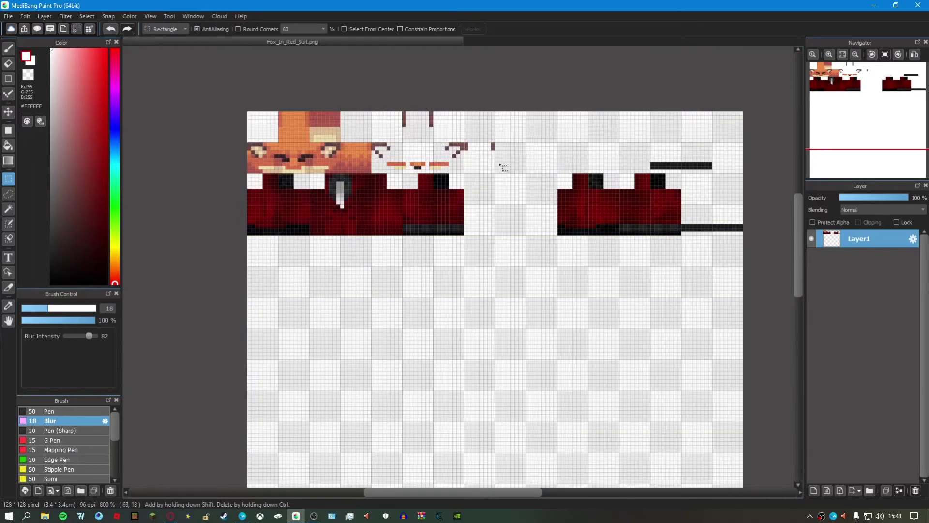
# Check the empty gap between the two skin sections and examine the rearranged layout on the canvas
pyautogui.moveTo(496, 112); pyautogui.dragTo(558, 238)
pyautogui.click(458, 293)
pyautogui.scroll(-6, 450, 293)
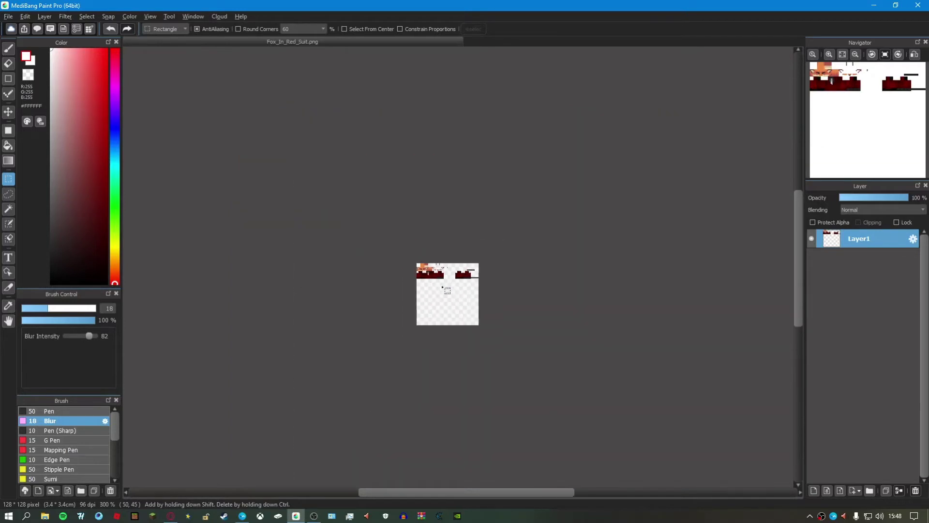
pyautogui.scroll(4, 445, 299)
pyautogui.scroll(1, 401, 225)
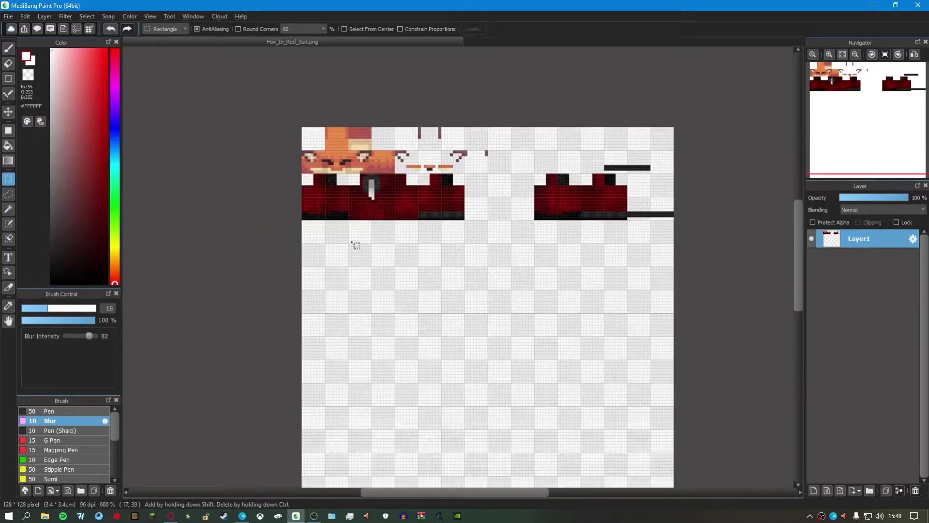
pyautogui.scroll(-1, 358, 240)
pyautogui.scroll(3, 446, 276)
pyautogui.scroll(-1, 420, 260)
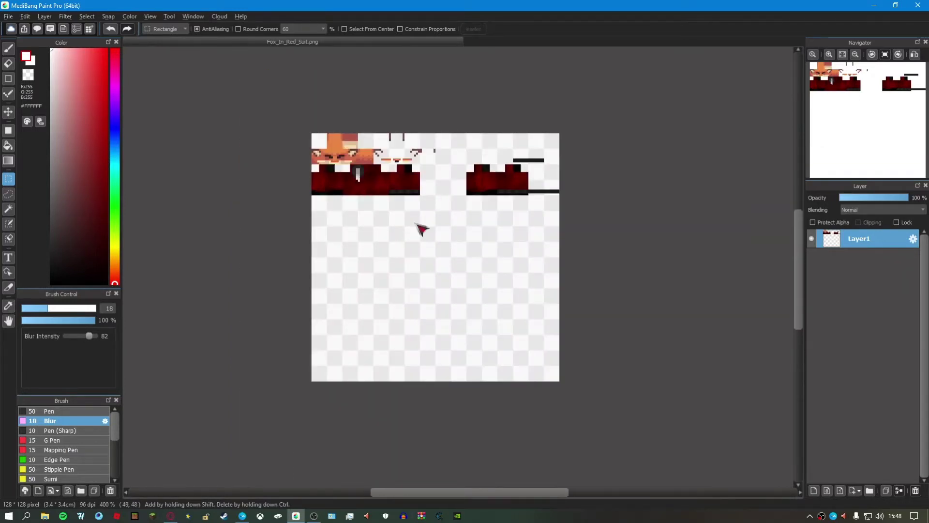
pyautogui.scroll(1, 430, 223)
# Open the wolf portrait JPG from the Downloads folder as a separate document beside the skin texture
pyautogui.click(44, 515)
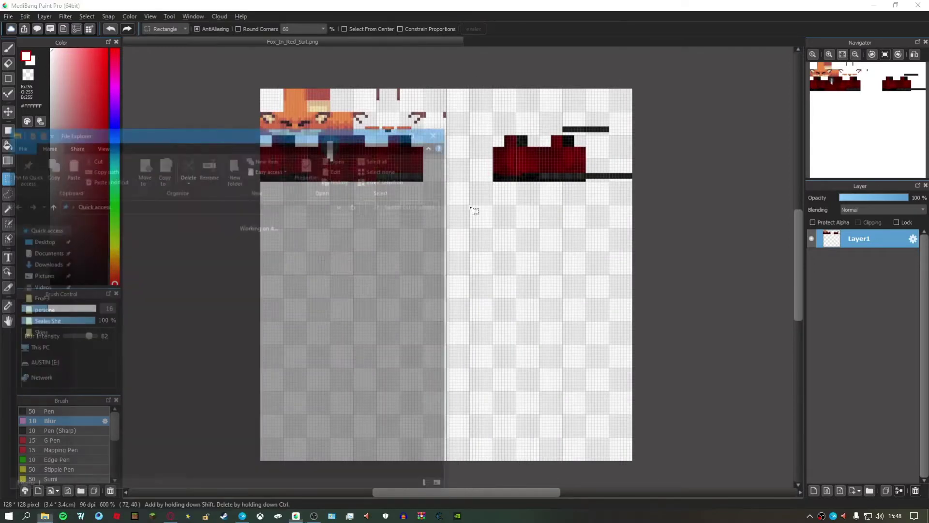
pyautogui.click(35, 266)
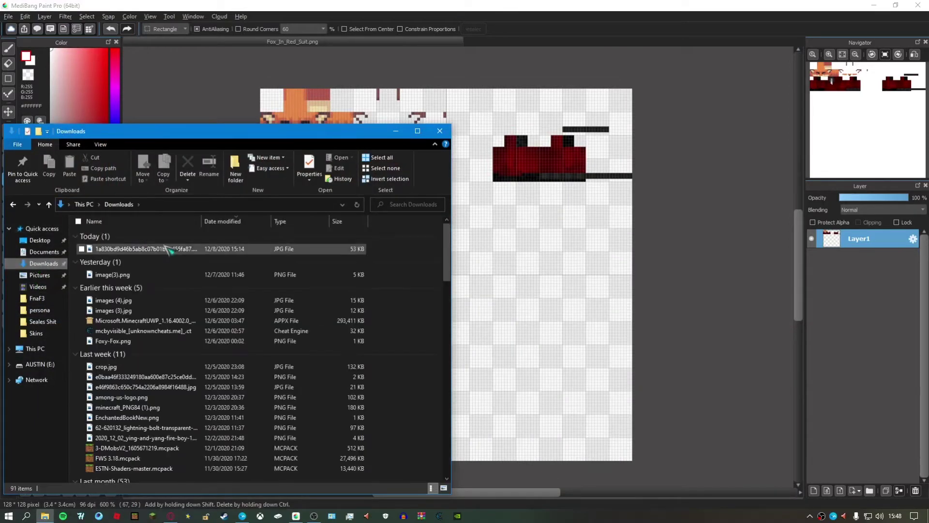
pyautogui.click(186, 249)
pyautogui.moveTo(190, 255); pyautogui.dragTo(567, 281)
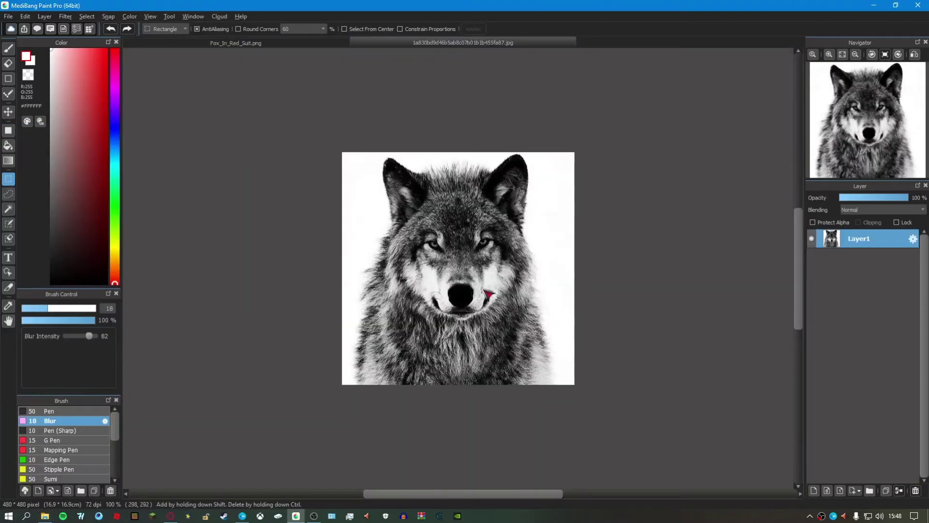
pyautogui.scroll(1, 466, 242)
pyautogui.scroll(-2, 465, 237)
pyautogui.scroll(2, 465, 238)
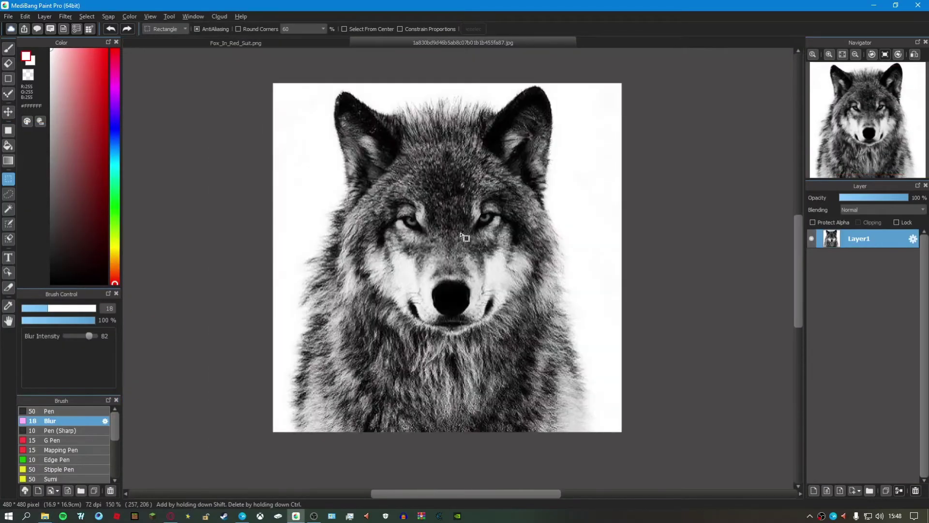
# Scale the wolf image down to 80 by 80 px with its proportions constrained
pyautogui.hotkey('ctrl', 'alt', 'i')
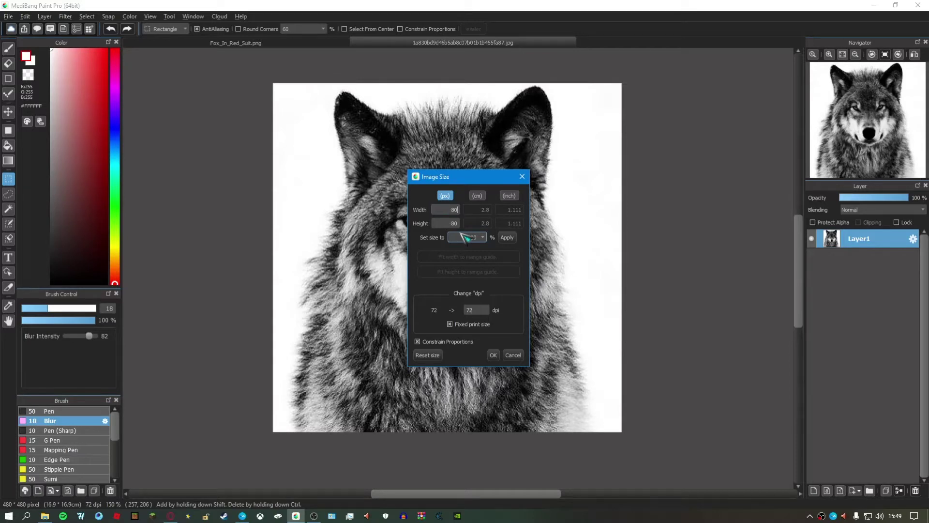
pyautogui.press('Return')
pyautogui.scroll(4, 480, 272)
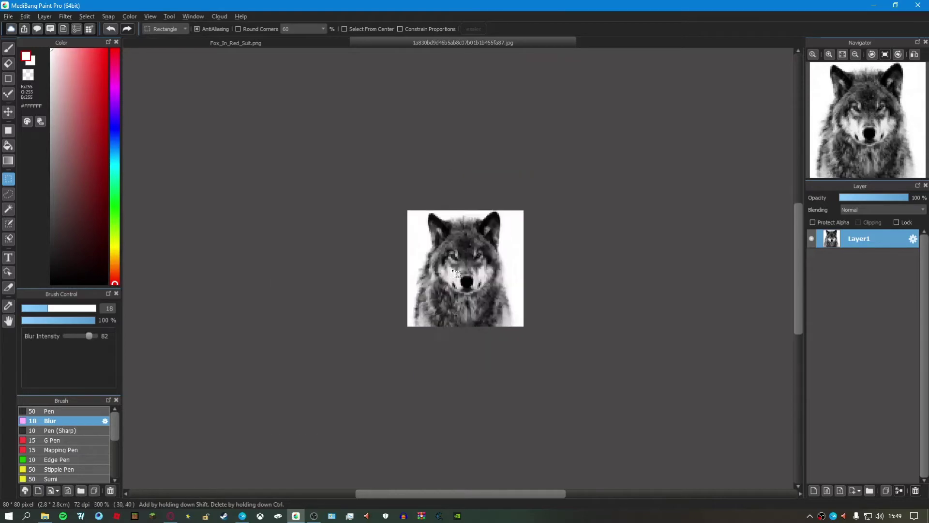
pyautogui.scroll(1, 498, 181)
pyautogui.scroll(-2, 498, 210)
pyautogui.scroll(1, 497, 224)
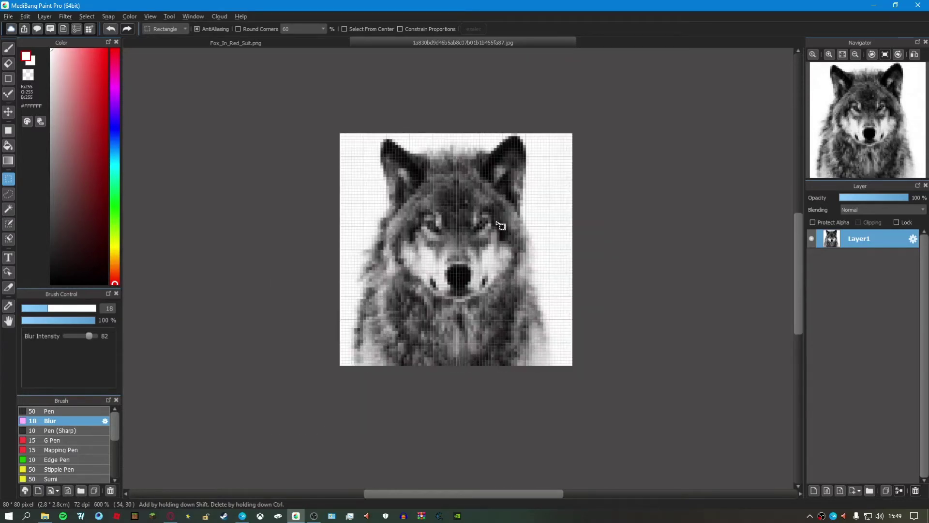
# Crop the wolf image's canvas to 50 px wide by 80 px high, anchored at the center
pyautogui.hotkey('ctrl', 'alt', 'c')
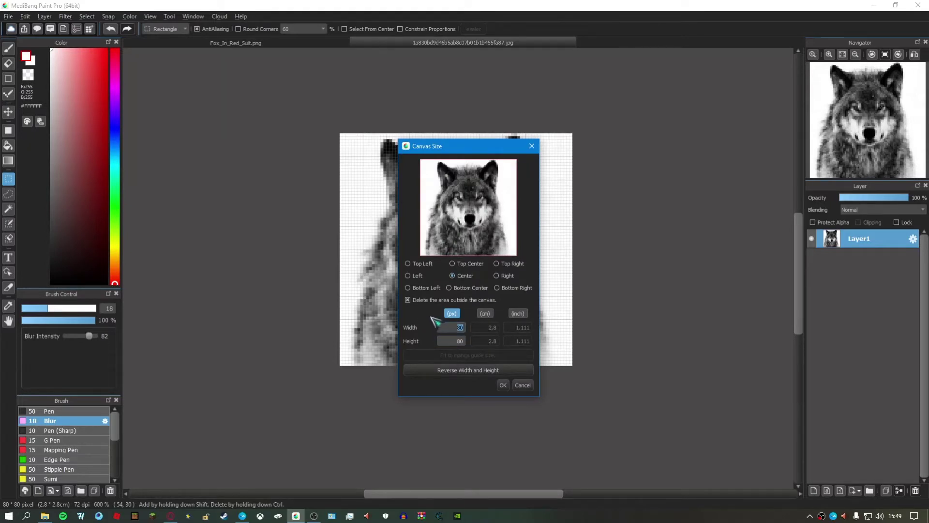
pyautogui.write('50')
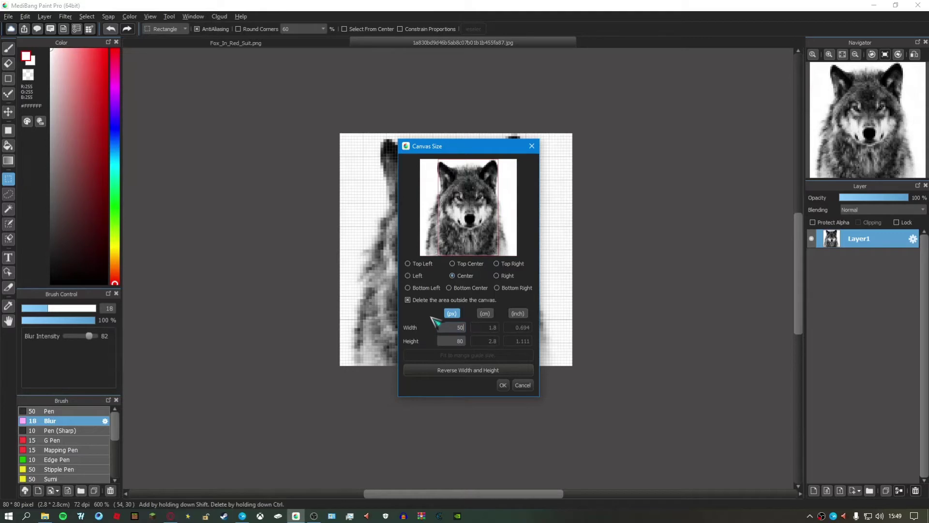
pyautogui.click(503, 385)
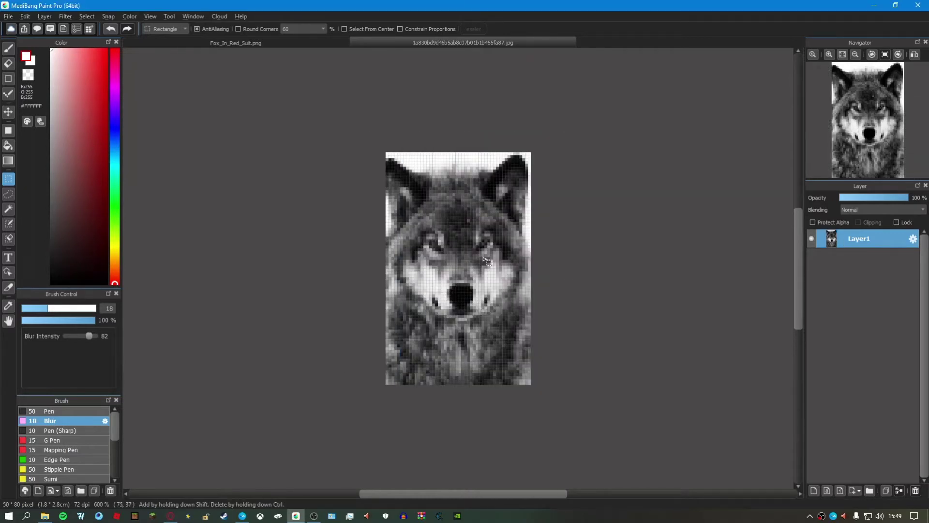
# Paste the cropped wolf into Fox_In_Red_Suit.png, move it below the skin artwork and align it against the vertical grey bar
pyautogui.click(315, 42)
pyautogui.hotkey('ctrl', 'v')
pyautogui.press('v')
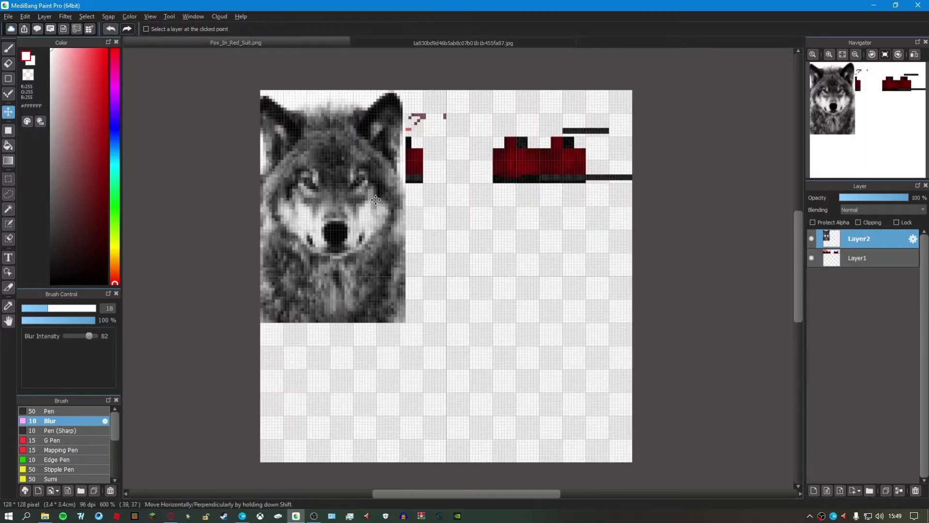
pyautogui.moveTo(375, 200); pyautogui.dragTo(443, 328)
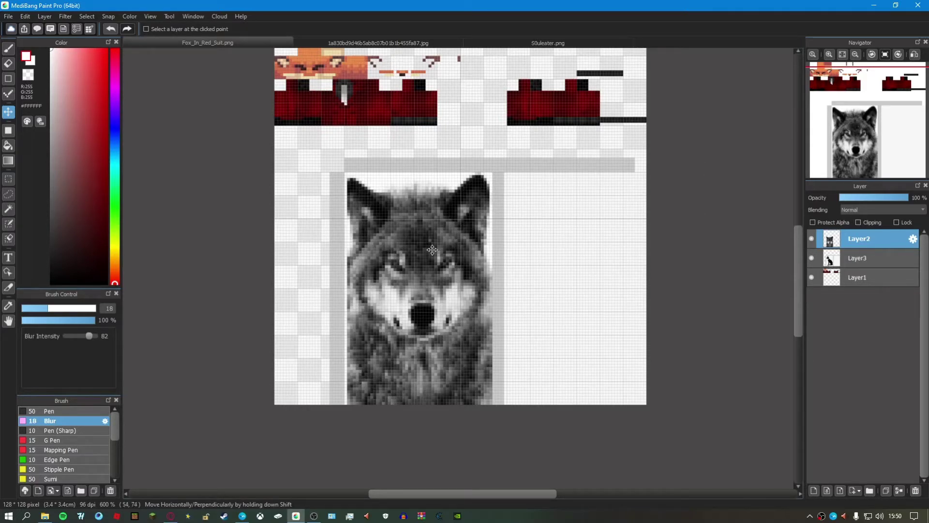
pyautogui.moveTo(430, 250)
pyautogui.mouseDown()
pyautogui.moveTo(415, 248)
pyautogui.moveTo(429, 250)
pyautogui.mouseUp()
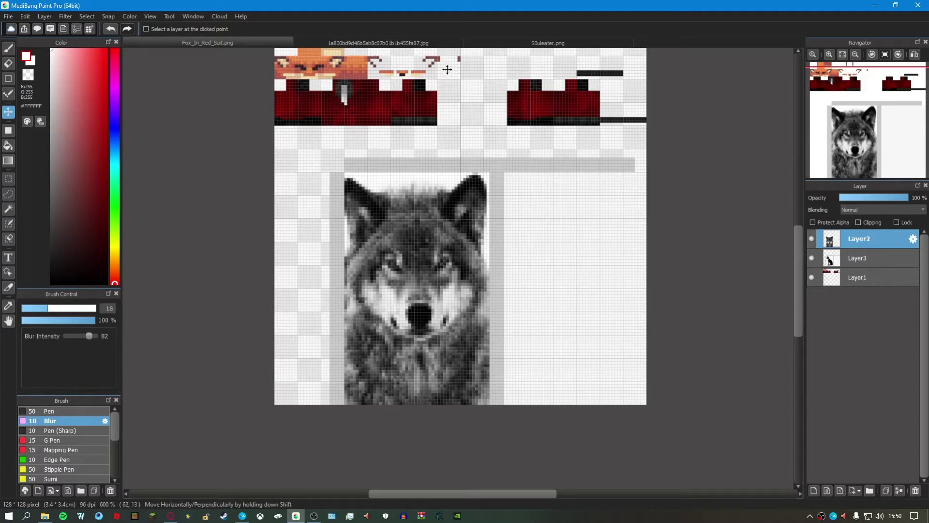
# Undo the canvas crop in the wolf document and return to Fox_In_Red_Suit.png
pyautogui.click(436, 43)
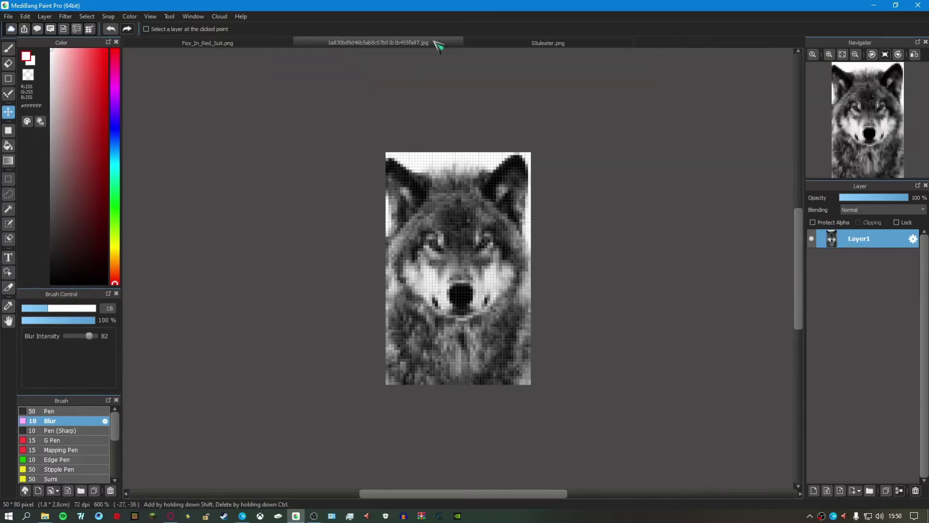
pyautogui.hotkey('ctrl', 'z')
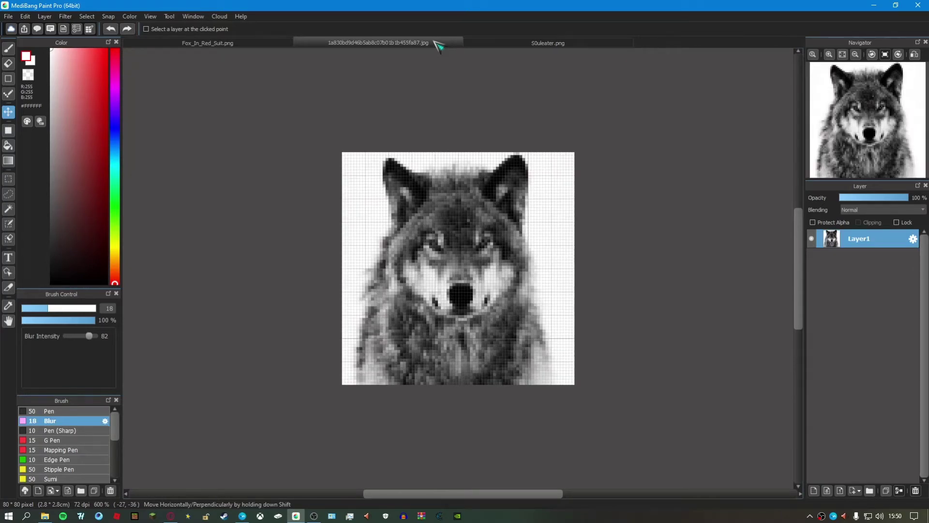
pyautogui.click(257, 48)
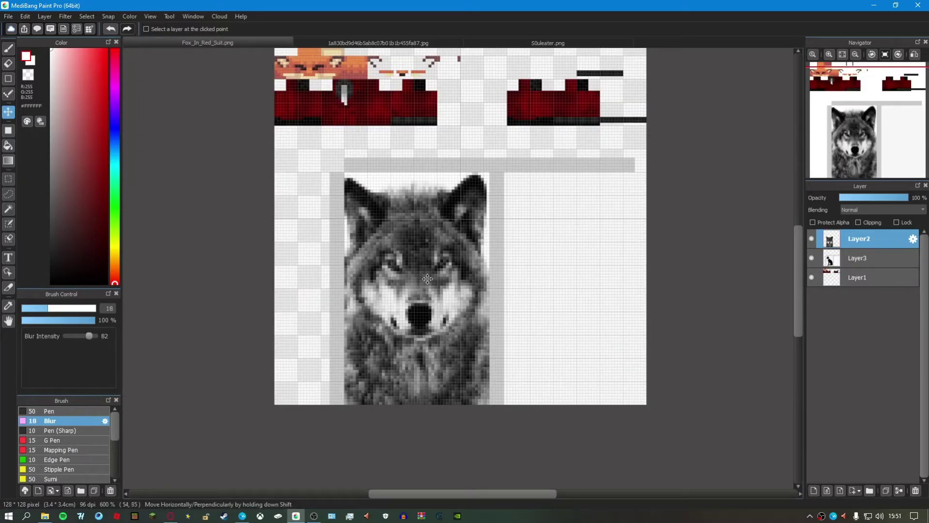
# Compare the left ear edge of the pasted wolf with the same area in the uncropped wolf image
pyautogui.press('m')
pyautogui.scroll(10, 341, 208)
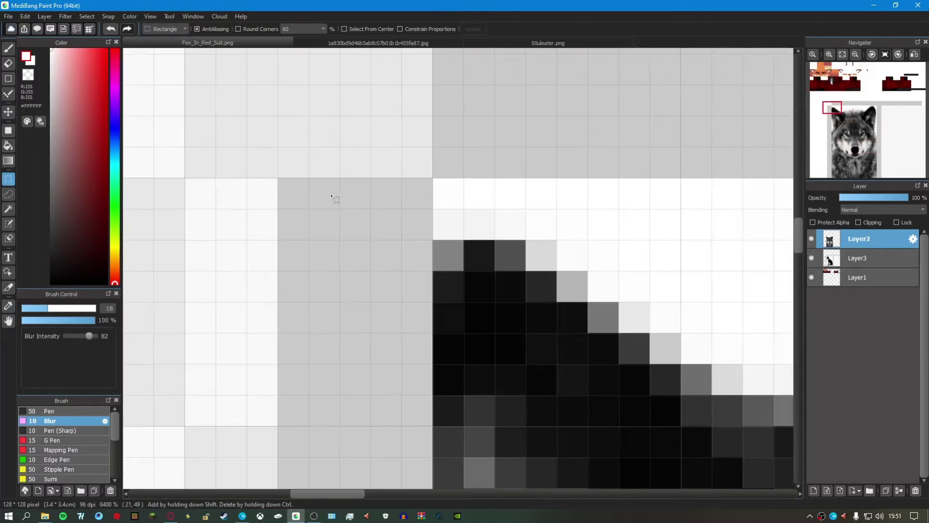
pyautogui.scroll(-10, 428, 209)
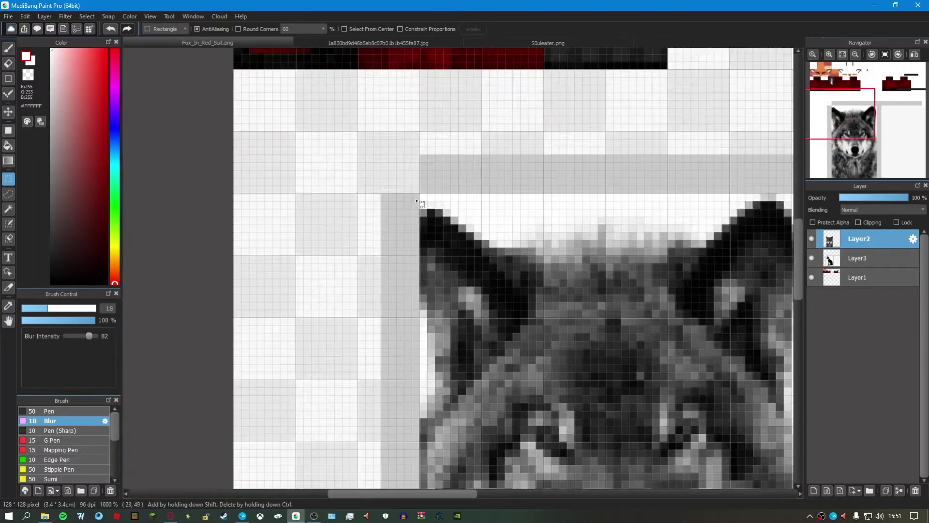
pyautogui.scroll(2, 433, 216)
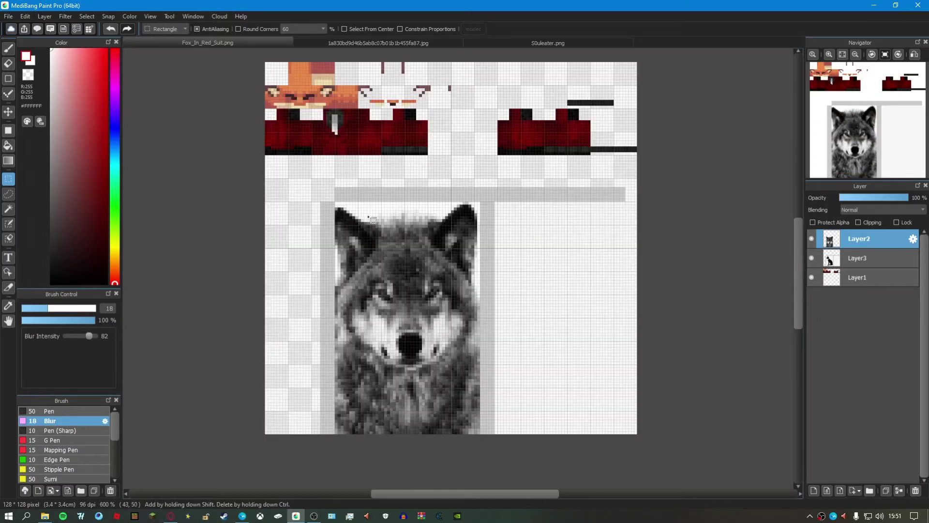
pyautogui.click(409, 47)
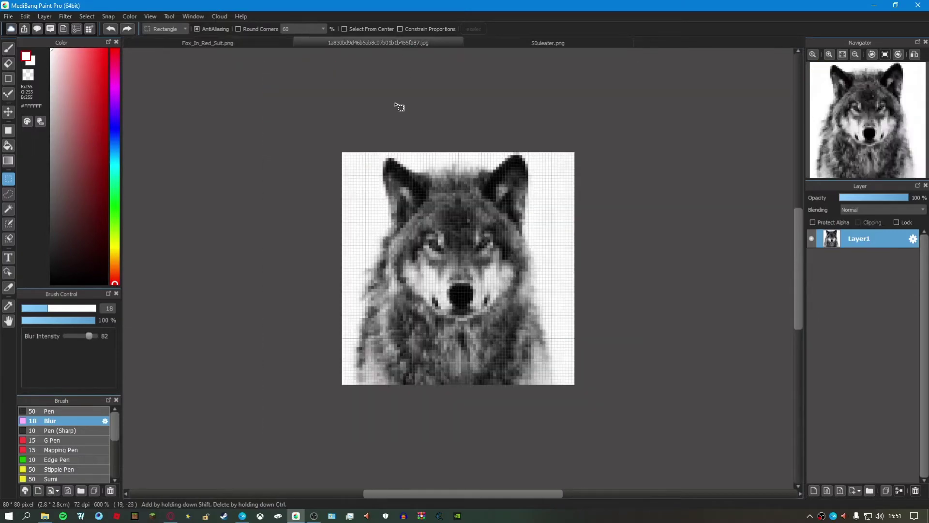
pyautogui.scroll(7, 395, 160)
pyautogui.click(290, 44)
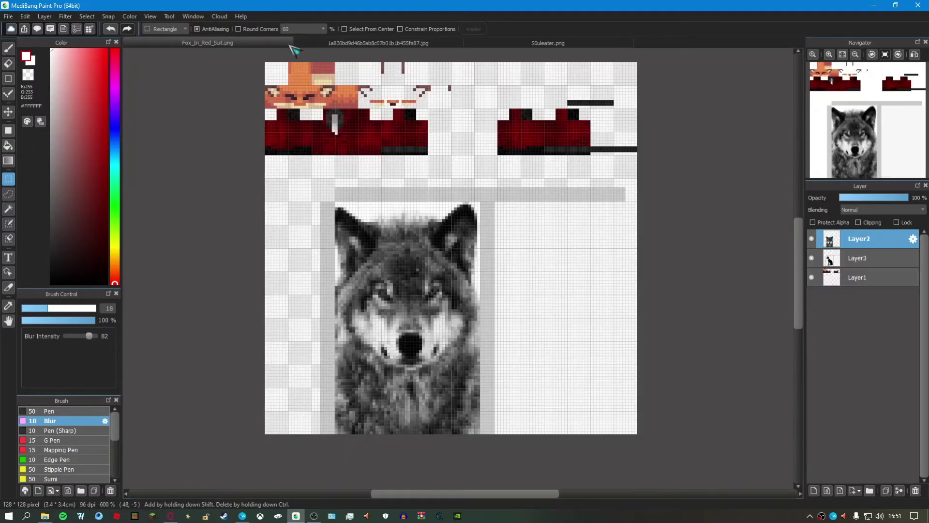
pyautogui.scroll(8, 341, 200)
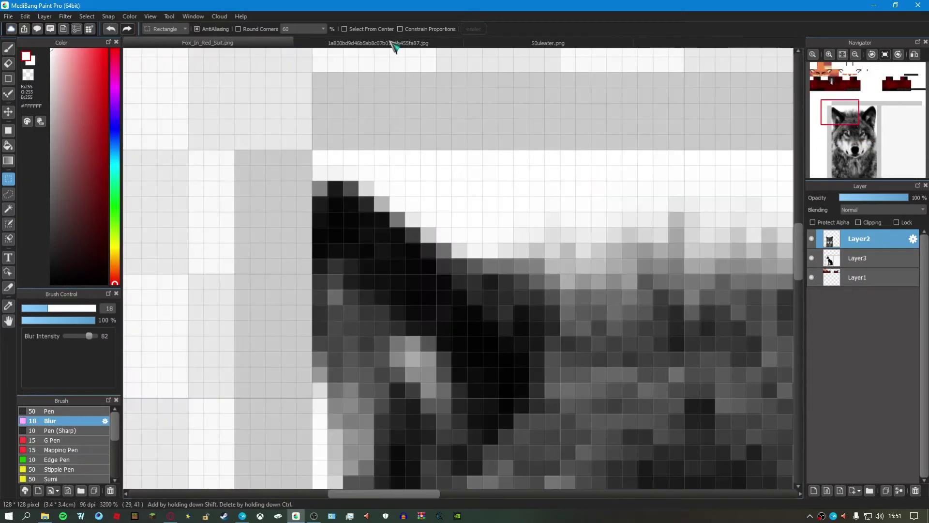
# Select and copy the 5 px wide, 80 px high strip directly beside the left ear in the uncropped wolf image
pyautogui.click(392, 43)
pyautogui.moveTo(386, 124); pyautogui.dragTo(311, 430)
pyautogui.scroll(-4, 309, 186)
pyautogui.scroll(2, 318, 479)
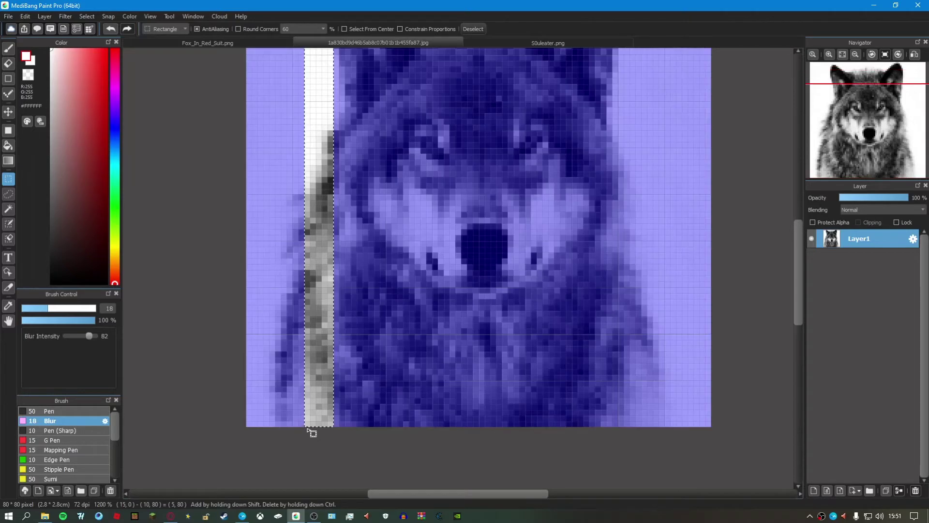
pyautogui.scroll(-2, 310, 339)
pyautogui.scroll(2, 316, 237)
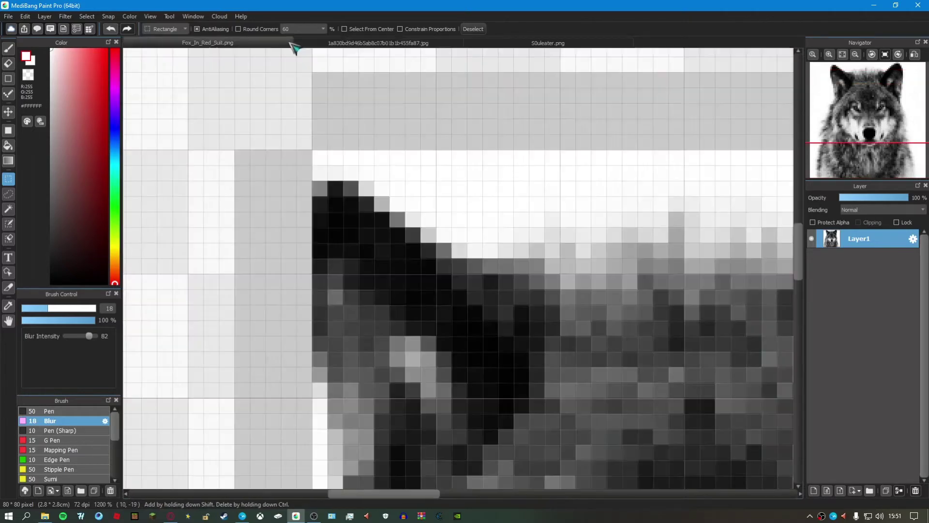
pyautogui.scroll(-1, 355, 129)
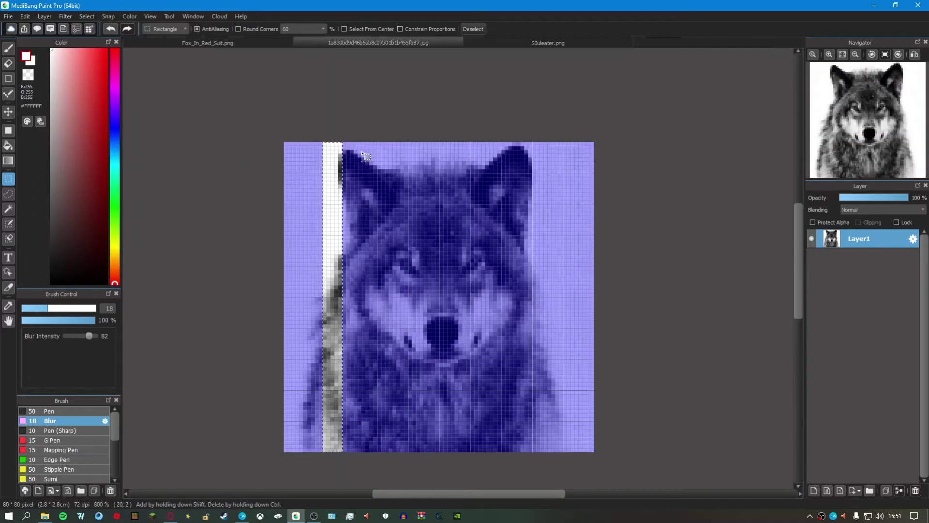
# Paste the strip into Fox_In_Red_Suit.png, align it along the pasted wolf's left edge and merge it into the wolf layer
pyautogui.click(290, 44)
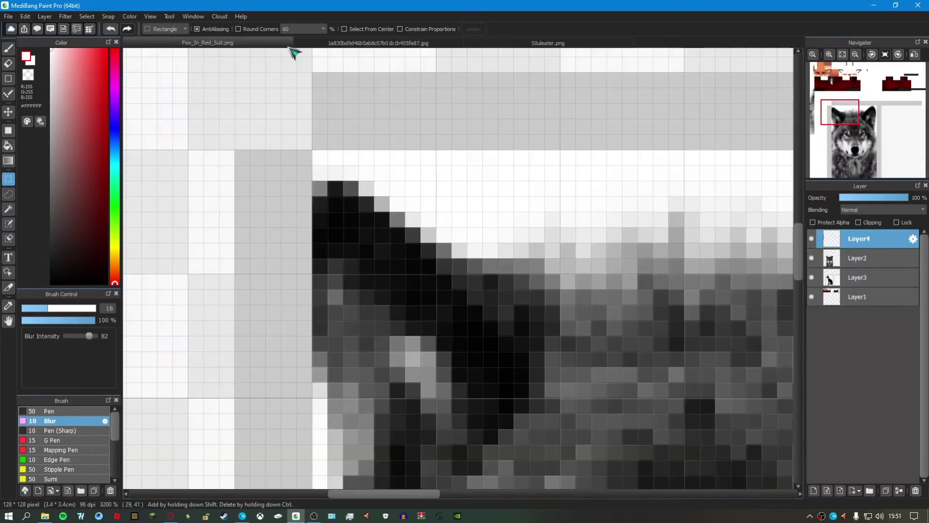
pyautogui.press('v')
pyautogui.scroll(-3, 370, 173)
pyautogui.moveTo(369, 172); pyautogui.dragTo(417, 173)
pyautogui.scroll(5, 294, 288)
pyautogui.moveTo(294, 288); pyautogui.dragTo(299, 356)
pyautogui.scroll(-4, 300, 356)
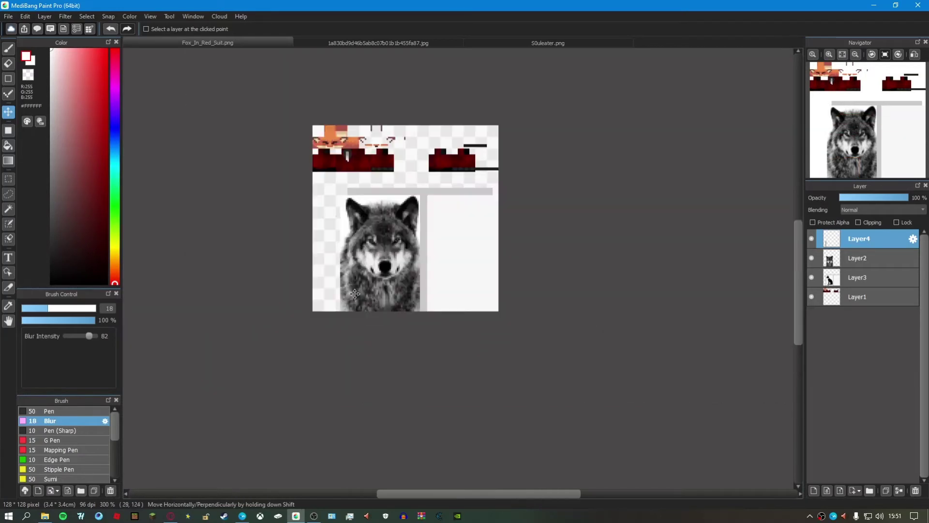
pyautogui.scroll(1, 336, 220)
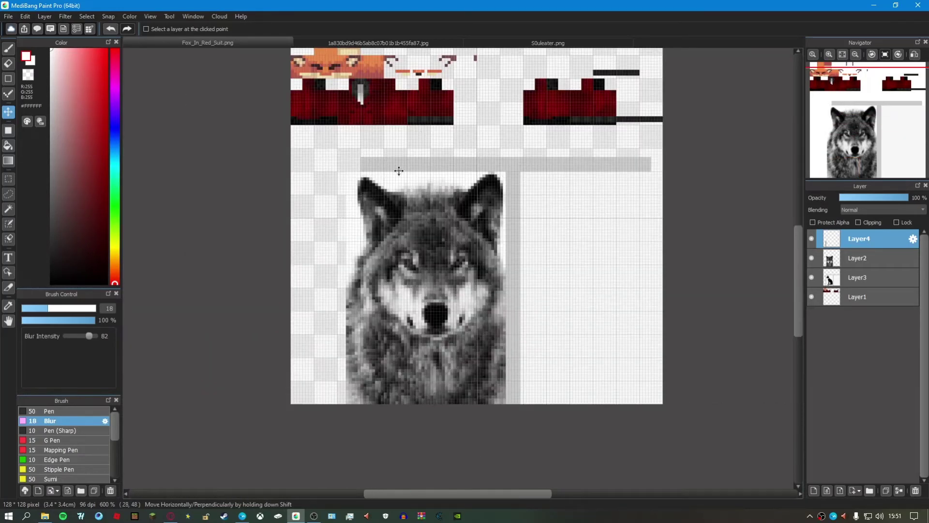
pyautogui.hotkey('ctrl', 'e')
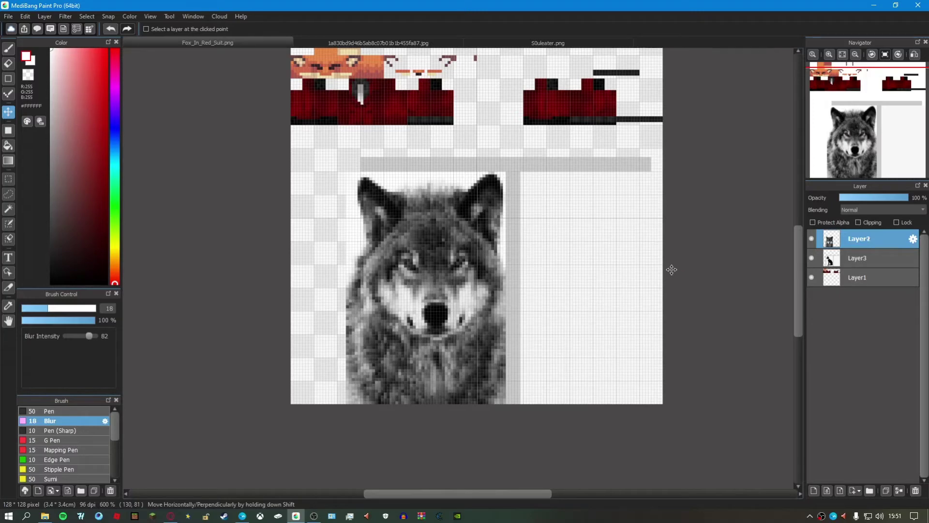
# Select and copy the full-height strip directly beside the right ear in the uncropped wolf image, and deselect it
pyautogui.click(382, 44)
pyautogui.scroll(3, 565, 170)
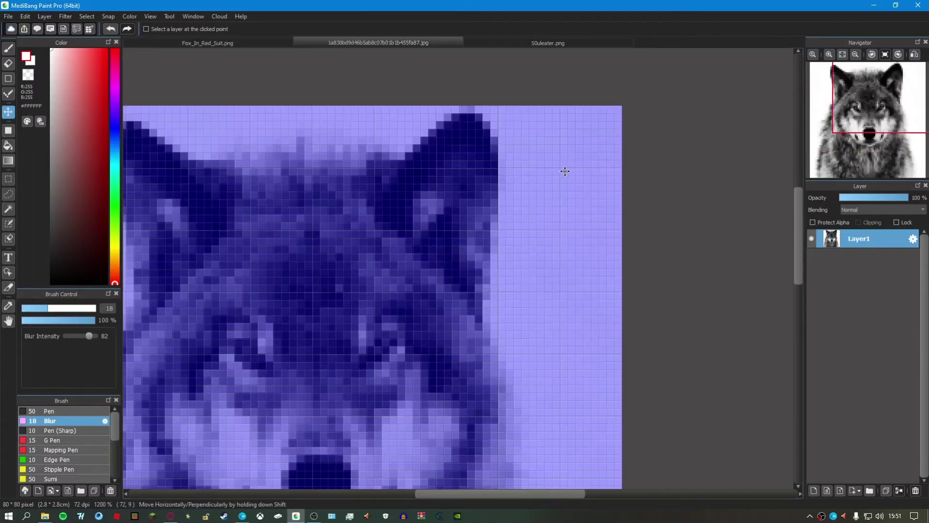
pyautogui.press('m')
pyautogui.scroll(2, 510, 138)
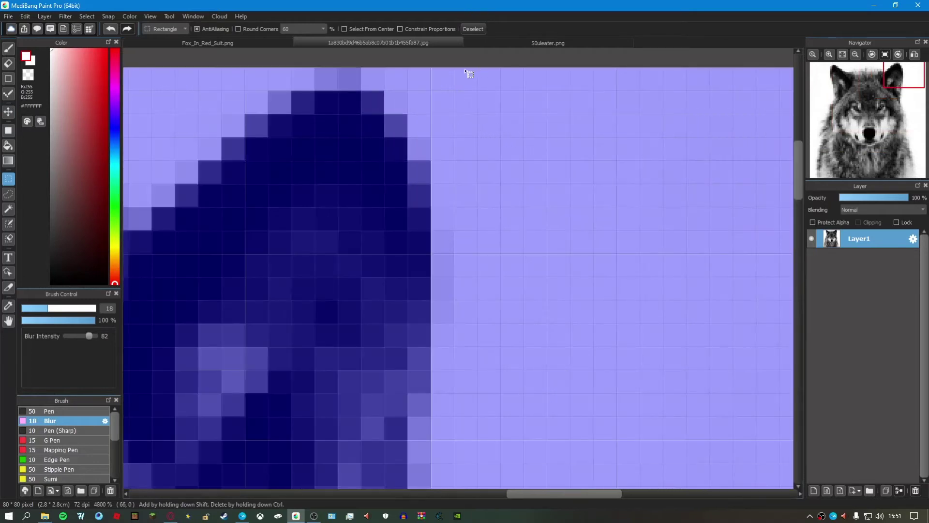
pyautogui.moveTo(464, 74); pyautogui.dragTo(573, 429)
pyautogui.scroll(-3, 571, 119)
pyautogui.click(408, 288)
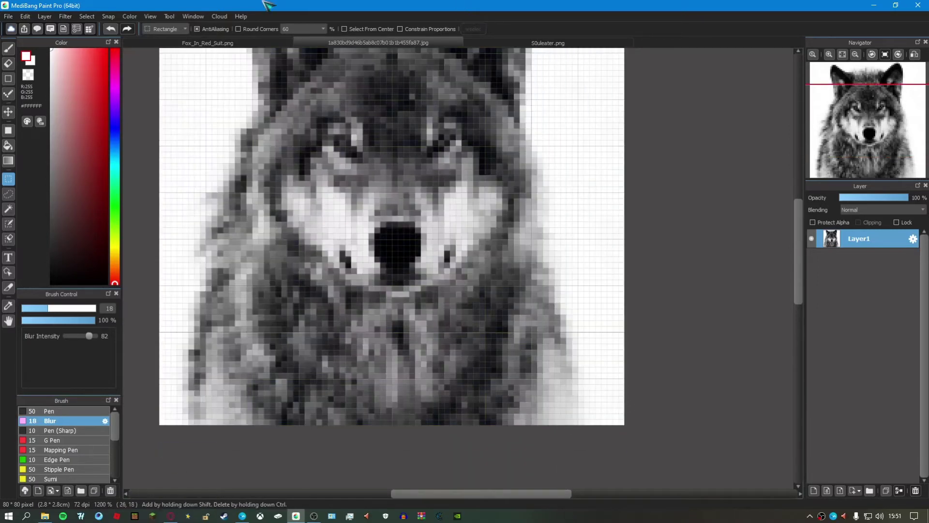
# Paste the right-hand strip into Fox_In_Red_Suit.png, align it along the wolf's right edge and merge it into the wolf layer
pyautogui.click(264, 42)
pyautogui.hotkey('ctrl', 'v')
pyautogui.press('v')
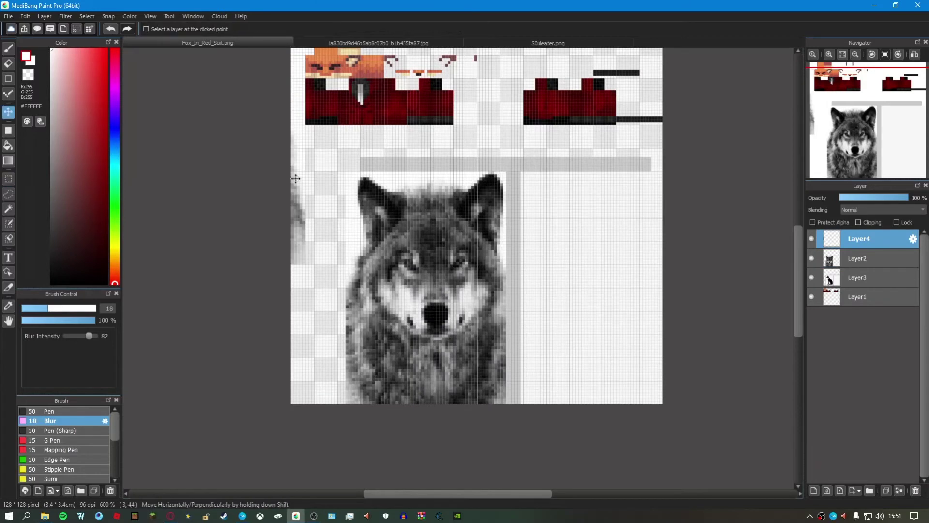
pyautogui.moveTo(316, 200); pyautogui.dragTo(509, 336)
pyautogui.scroll(2, 435, 187)
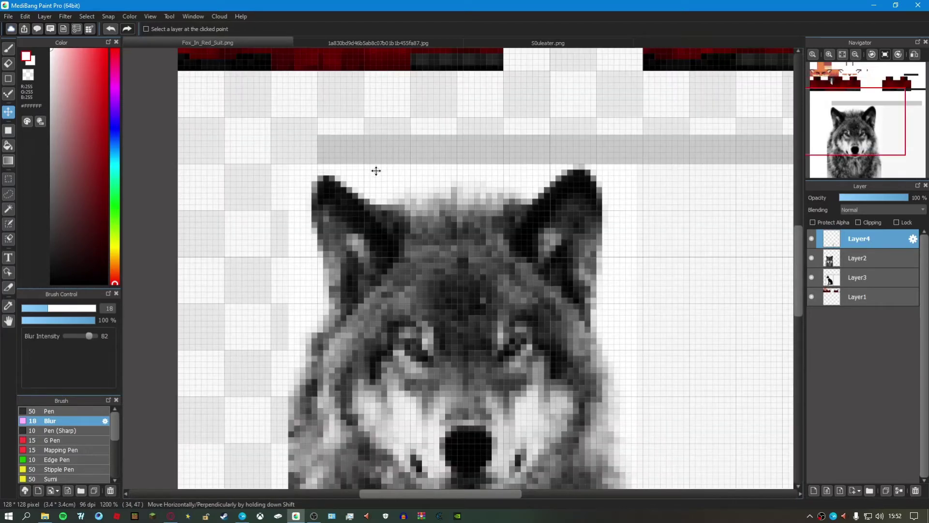
pyautogui.hotkey('ctrl', 'e')
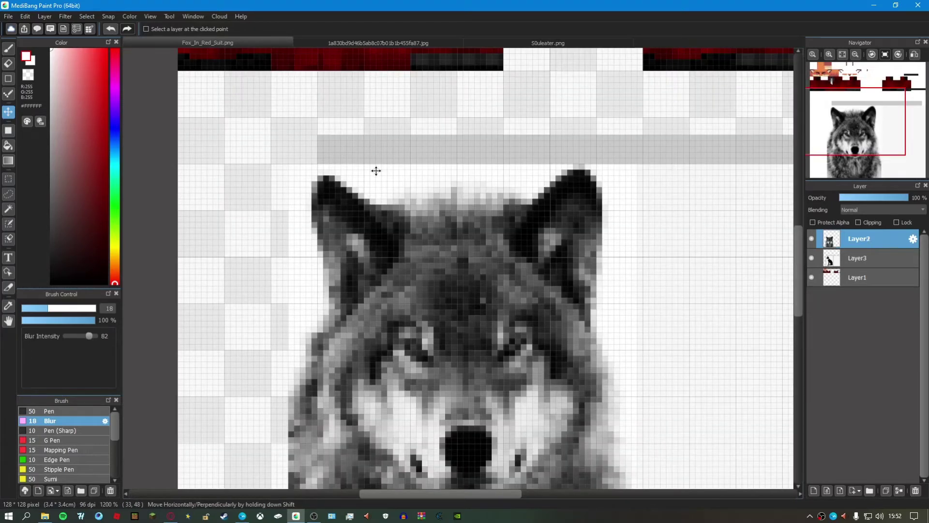
# On Layer3, draw a filled white rectangle over the grey strip above the wolf's head
pyautogui.click(870, 259)
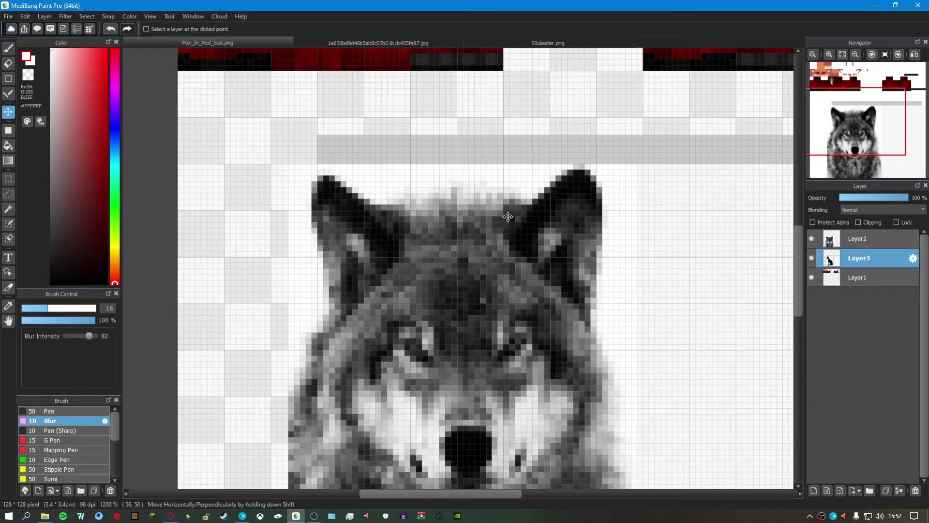
pyautogui.press('u')
pyautogui.moveTo(317, 163); pyautogui.dragTo(629, 138)
# Cover the area beside the wolf, out to the canvas's right edge, with a filled white rectangle on Layer3
pyautogui.scroll(-2, 514, 144)
pyautogui.scroll(1, 557, 143)
pyautogui.scroll(1, 628, 143)
pyautogui.scroll(1, 637, 141)
pyautogui.scroll(1, 629, 137)
pyautogui.scroll(-3, 520, 154)
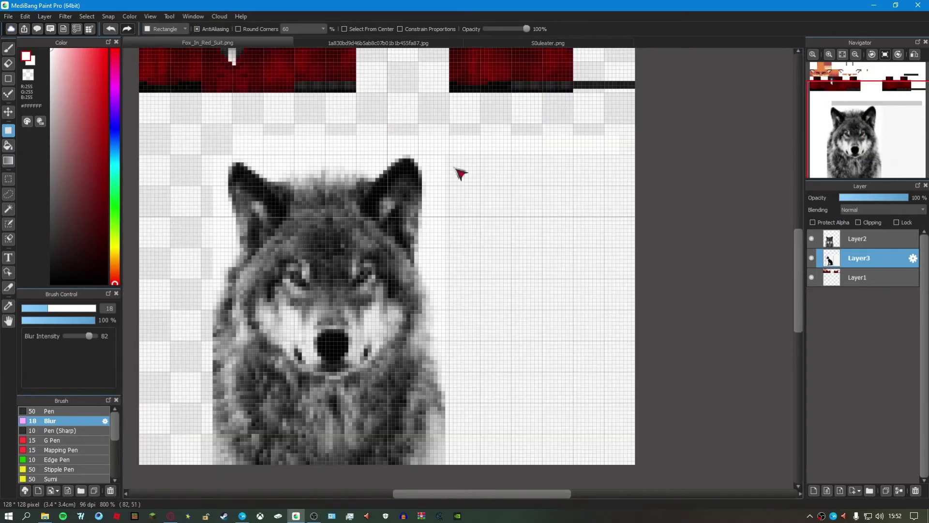
pyautogui.scroll(3, 431, 130)
pyautogui.moveTo(431, 131); pyautogui.dragTo(682, 324)
pyautogui.scroll(-5, 521, 189)
pyautogui.scroll(1, 639, 237)
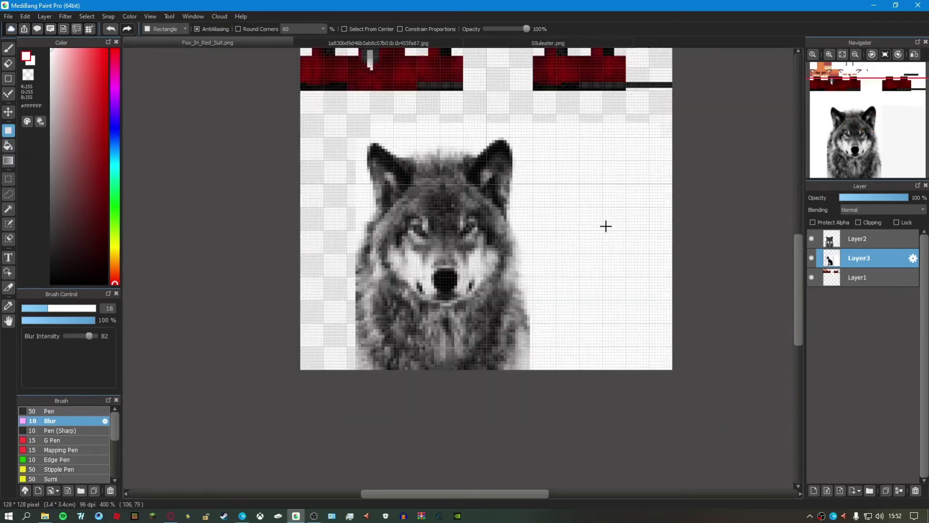
# Merge Layer2 and Layer3 down into Layer1 so the skin texture is a single layer
pyautogui.click(844, 244)
pyautogui.hotkey('ctrl', 'e')
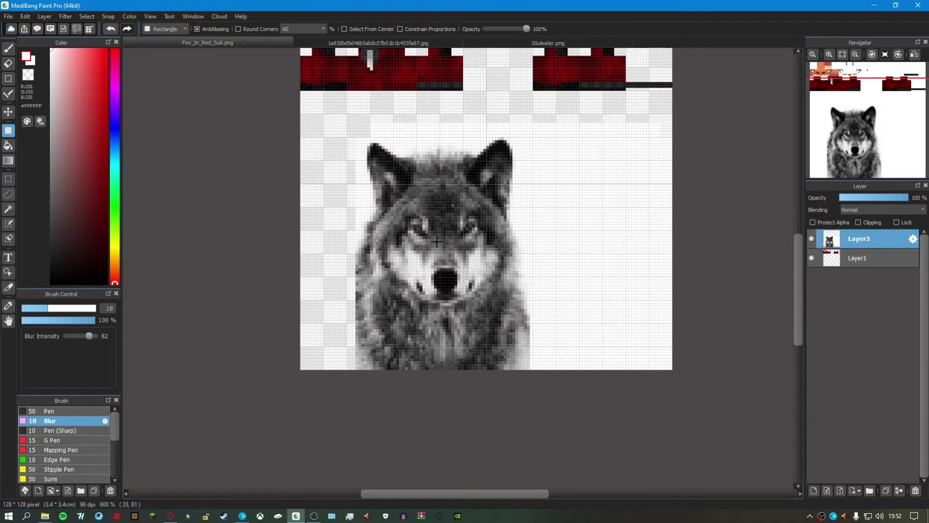
pyautogui.hotkey('ctrl', 'e')
pyautogui.scroll(-2, 470, 242)
pyautogui.scroll(4, 471, 214)
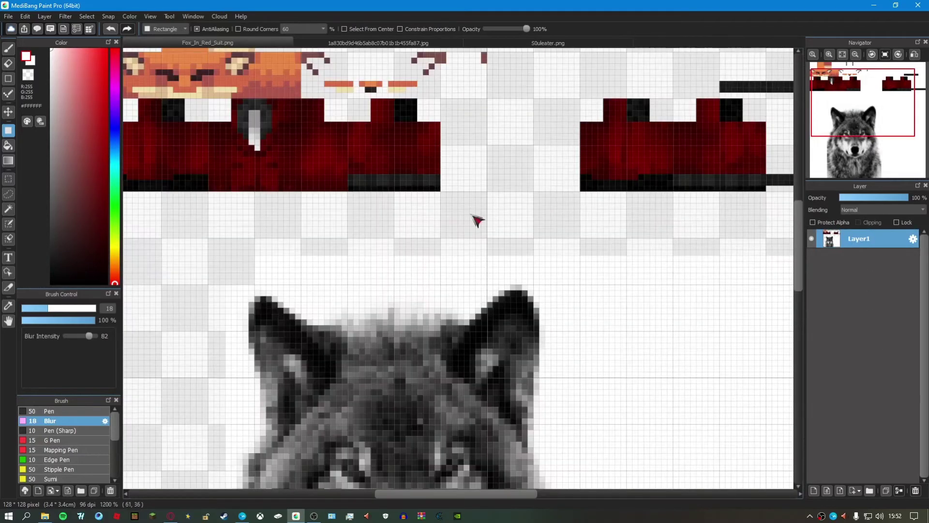
pyautogui.scroll(-4, 471, 214)
pyautogui.scroll(1, 470, 213)
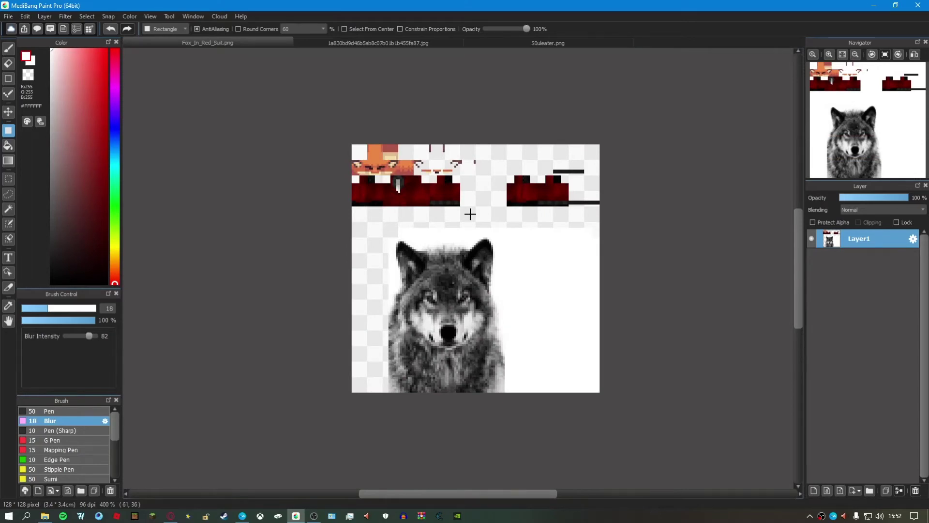
pyautogui.click(918, 5)
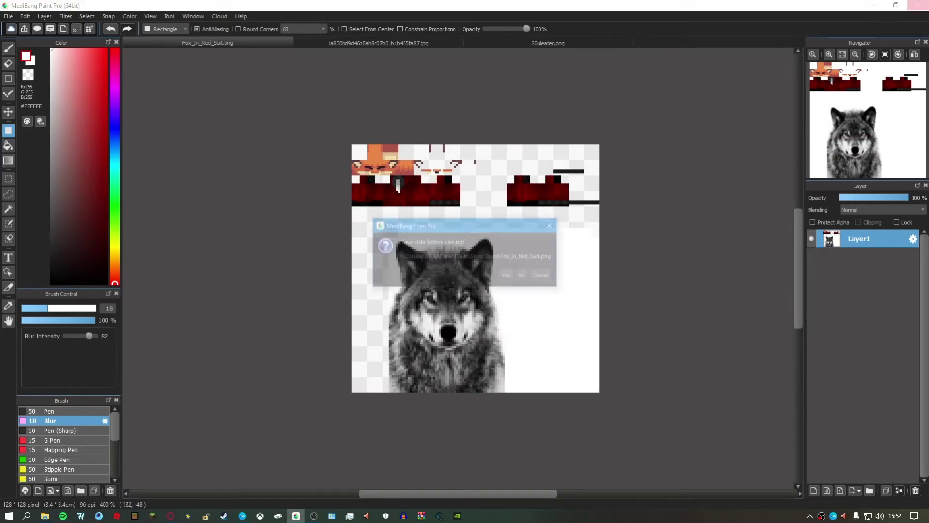
pyautogui.click(523, 277)
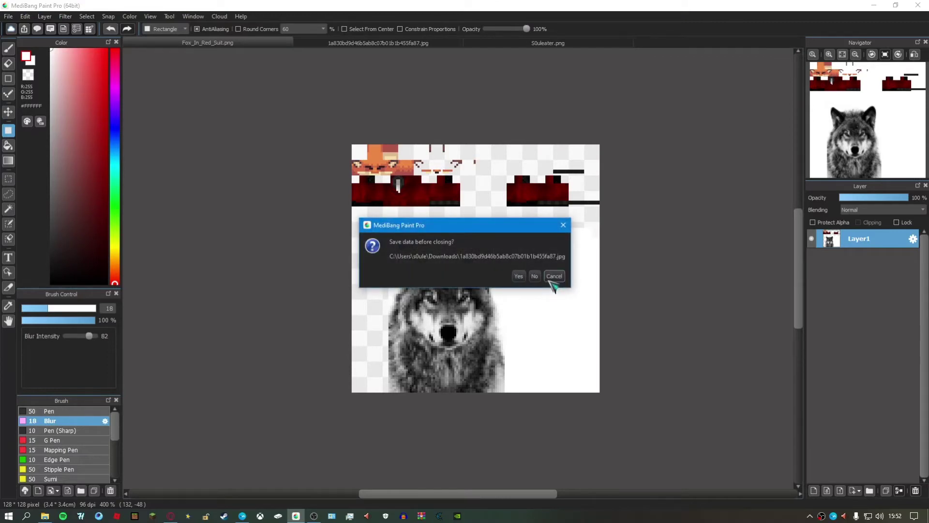
pyautogui.click(552, 277)
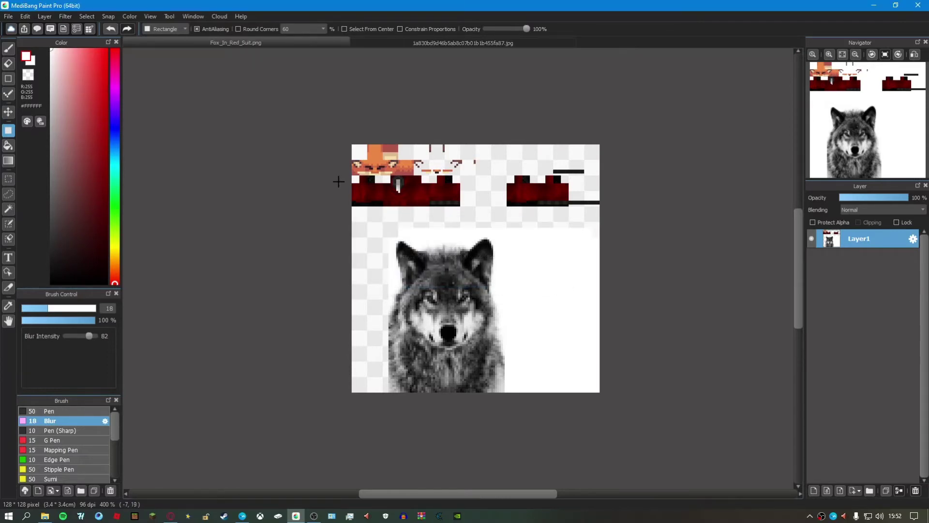
# Save the skin texture to the Desktop as a PNG file named skin1281
pyautogui.hotkey('ctrl', 's')
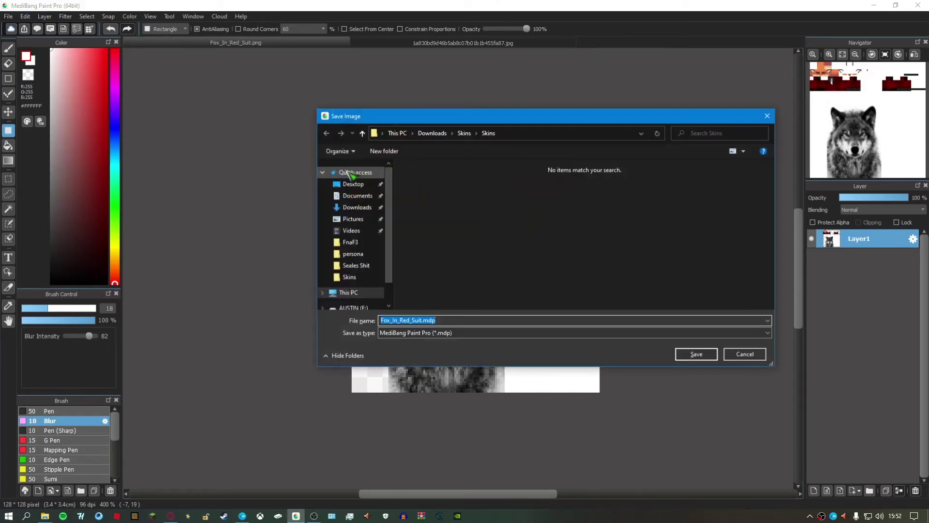
pyautogui.click(353, 184)
pyautogui.click(443, 333)
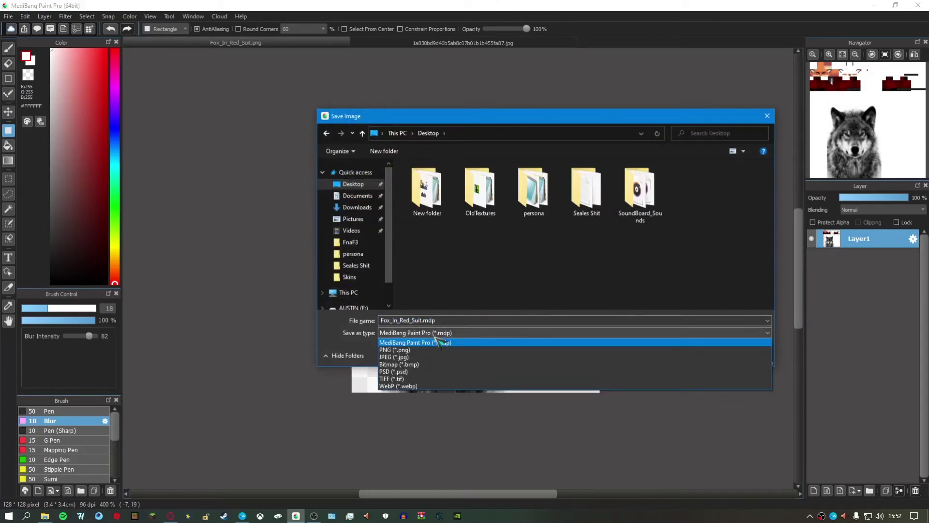
pyautogui.click(417, 346)
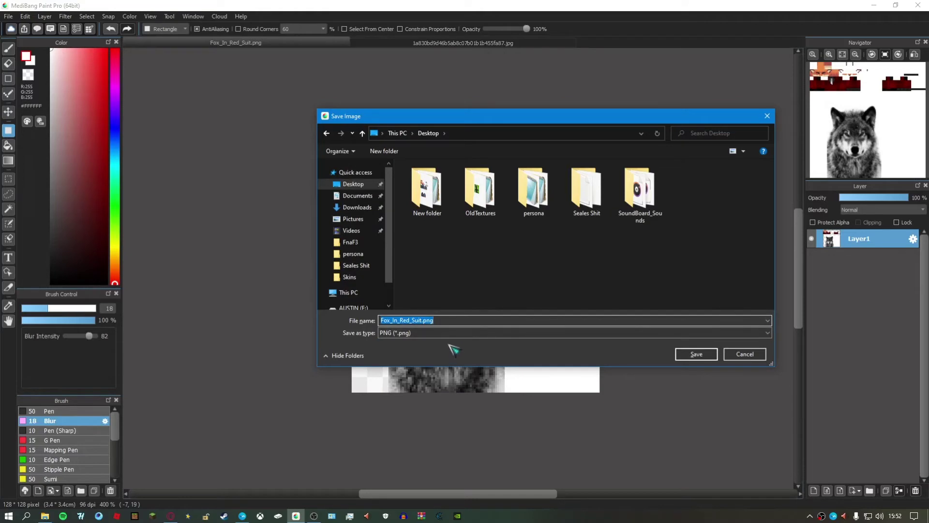
pyautogui.write('skin')
pyautogui.write('1281')
pyautogui.press('Return')
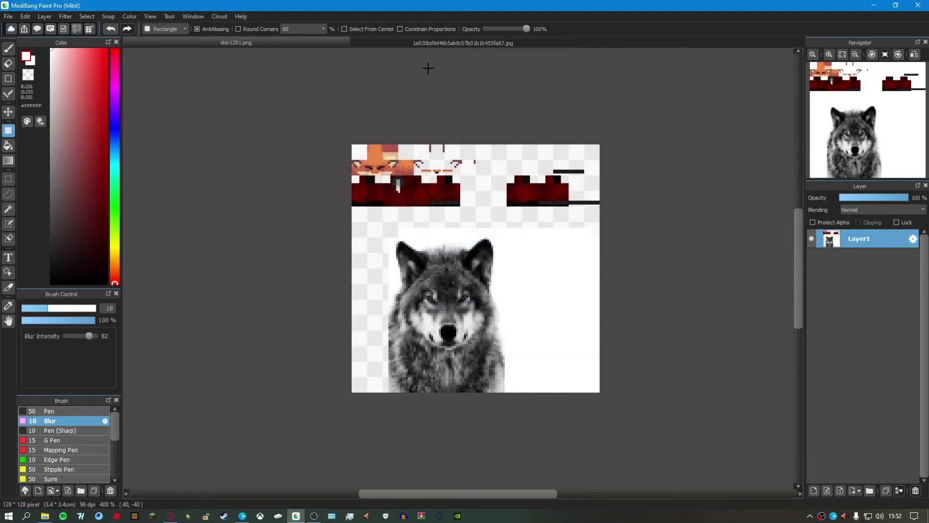
# Close both open images, discarding the changes to the wolf JPG, and exit the paint program
pyautogui.hotkey('ctrl', 'w')
pyautogui.hotkey('ctrl', 'w')
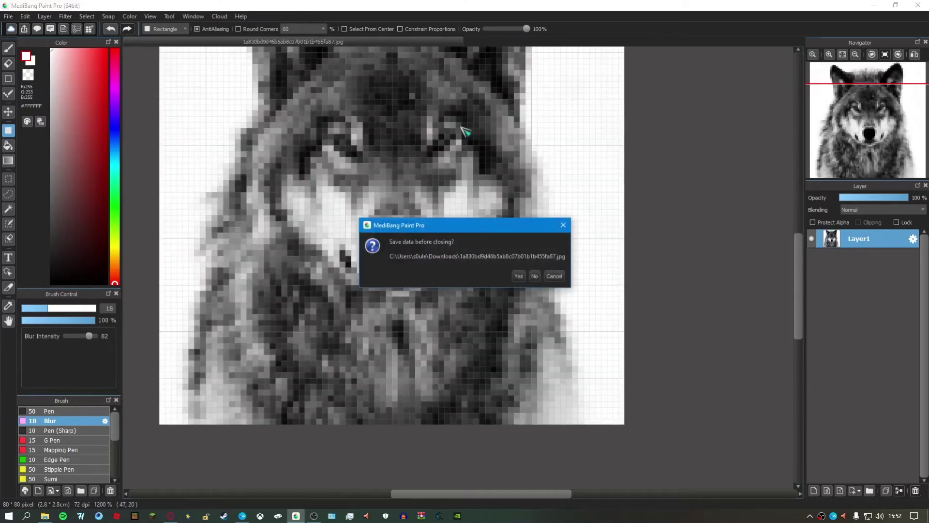
pyautogui.click(536, 273)
pyautogui.click(918, 5)
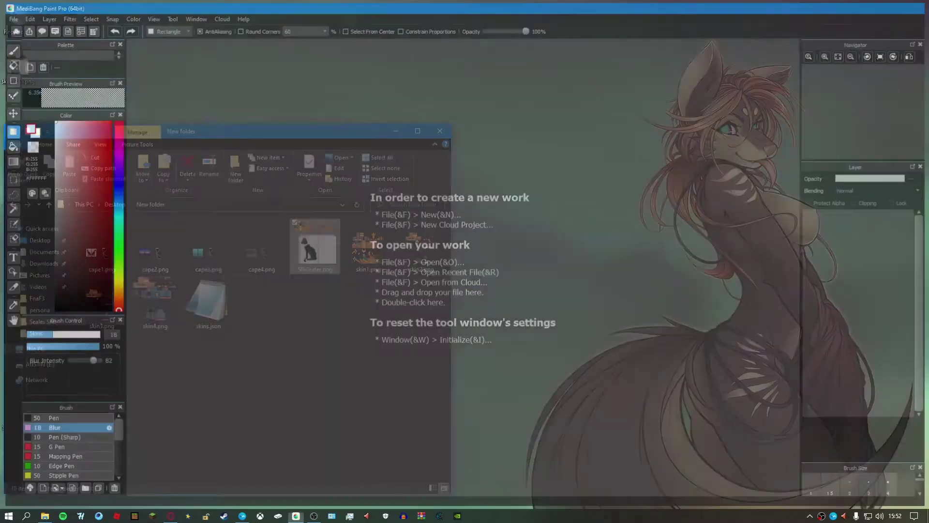
# Close the New folder window and place skin1281.png and the persona folder side by side in the middle of the desktop
pyautogui.click(440, 131)
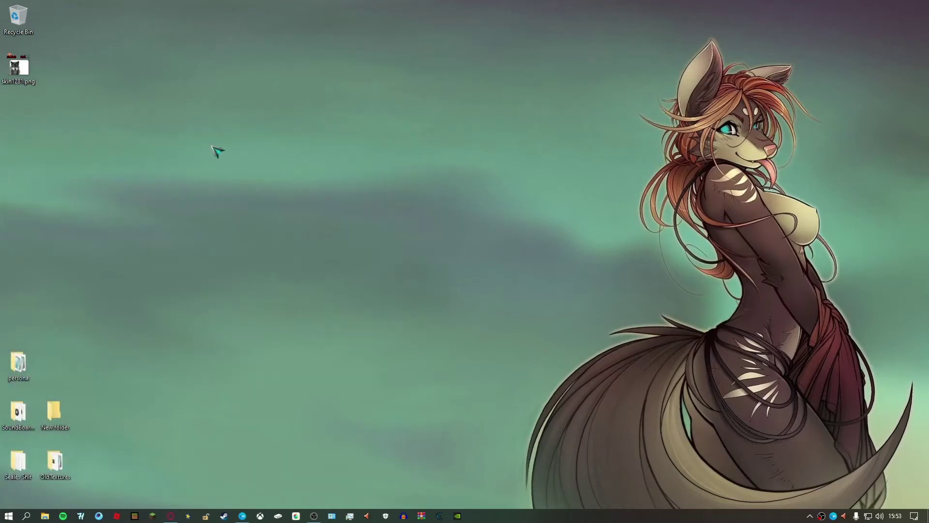
pyautogui.moveTo(18, 68); pyautogui.dragTo(386, 216)
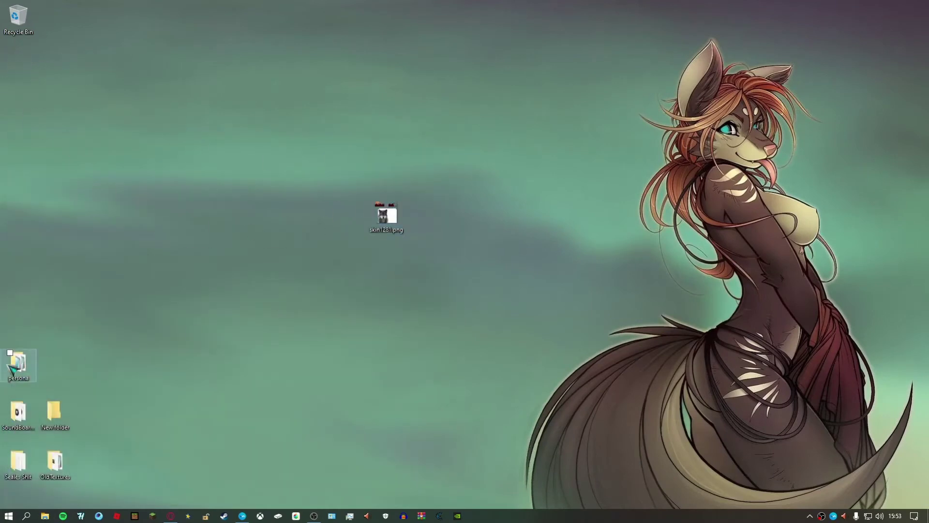
pyautogui.moveTo(18, 363); pyautogui.dragTo(424, 217)
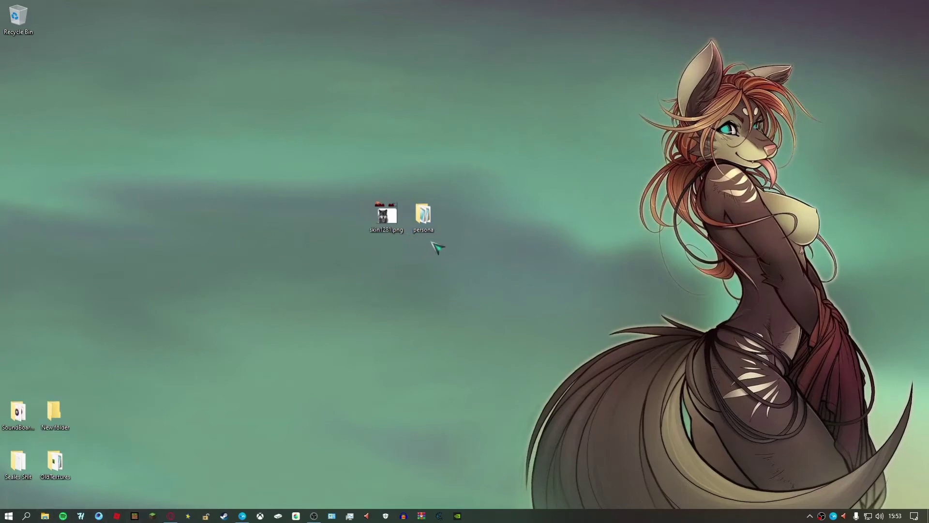
# Move Flannel_Fox.png from the Skins folder to the desktop beside skin1281.png, and close the folder window
pyautogui.press('super+e')
pyautogui.moveTo(262, 132); pyautogui.dragTo(733, 88)
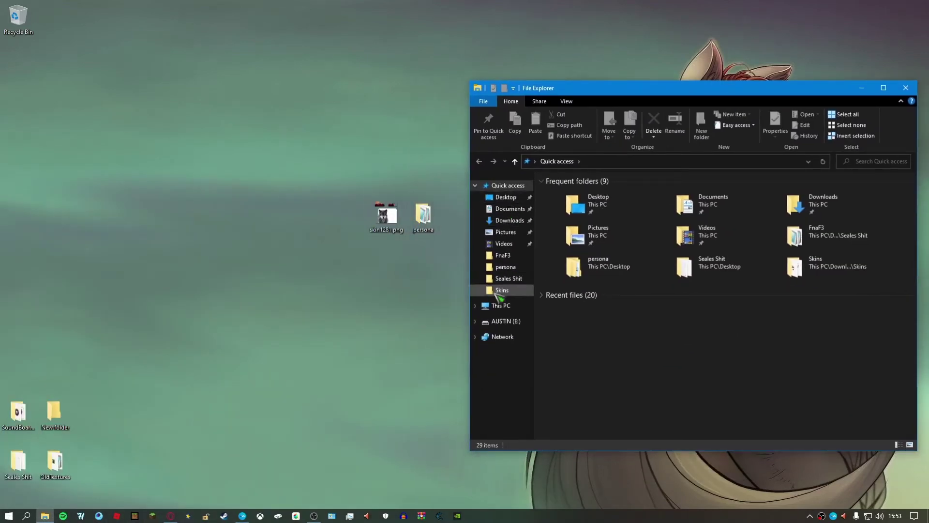
pyautogui.click(496, 293)
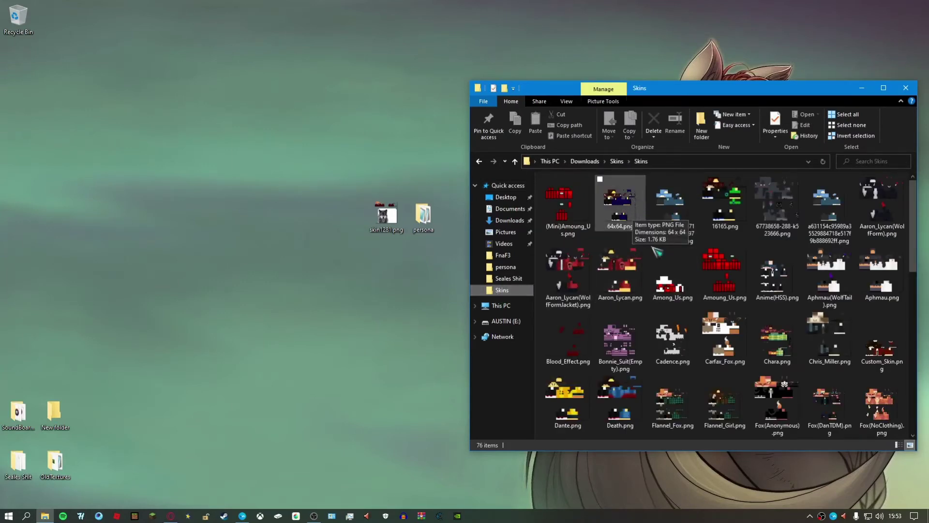
pyautogui.moveTo(680, 411); pyautogui.dragTo(350, 232)
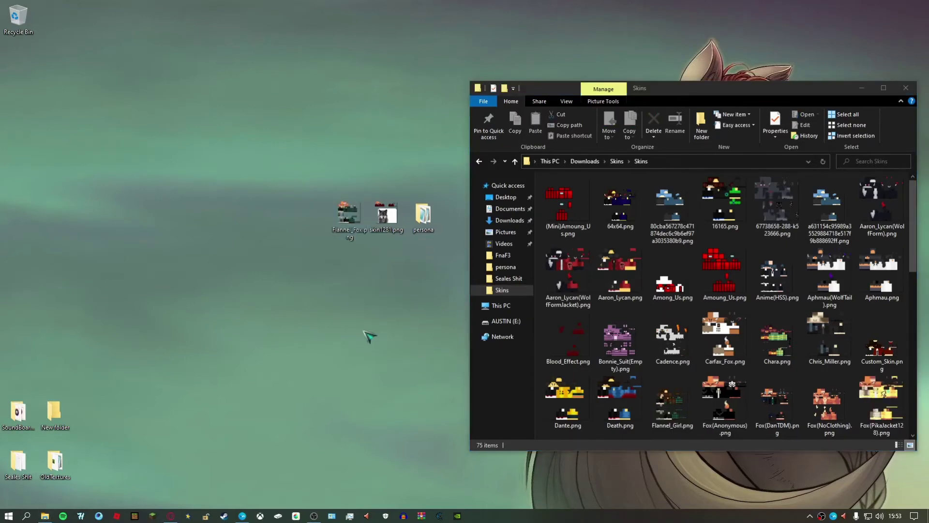
pyautogui.click(903, 90)
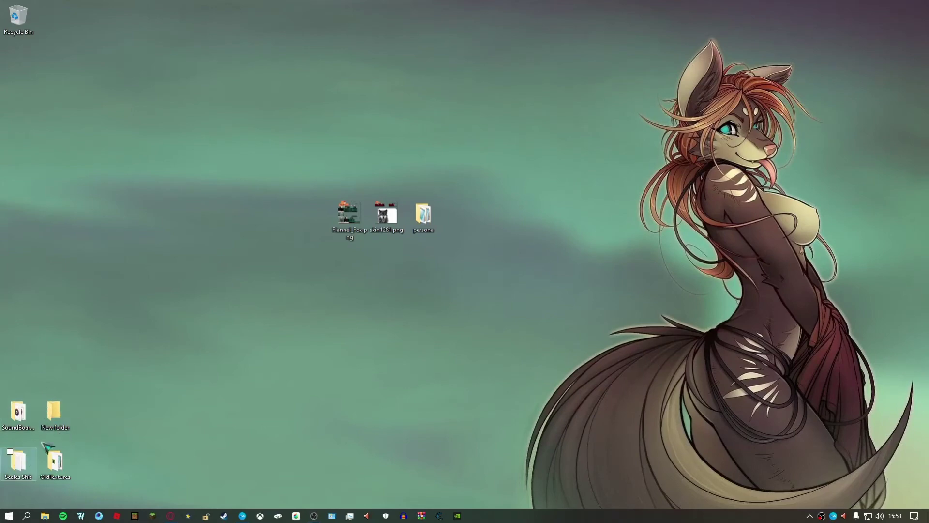
# Move cape2.png from New folder to the desktop next to the skin files, and close the folder window
pyautogui.doubleClick(53, 417)
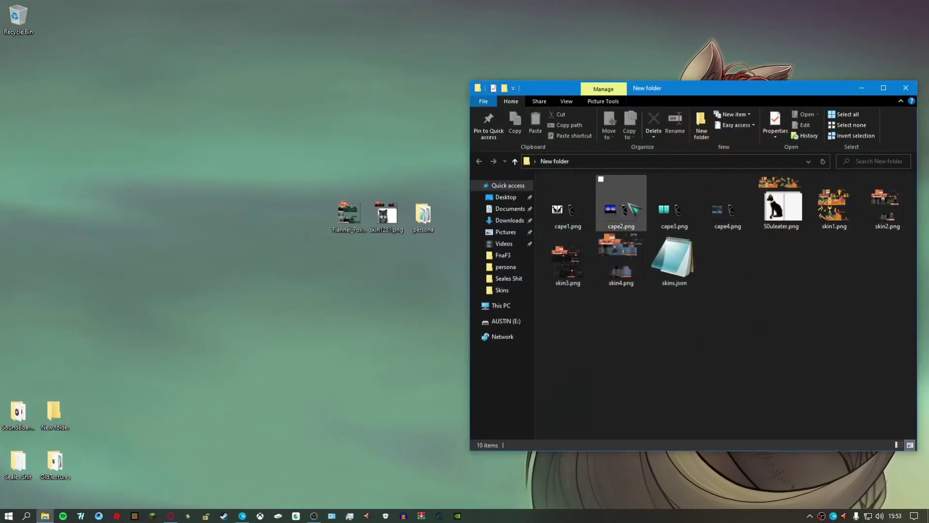
pyautogui.moveTo(625, 209); pyautogui.dragTo(289, 280)
pyautogui.moveTo(309, 225); pyautogui.dragTo(309, 193)
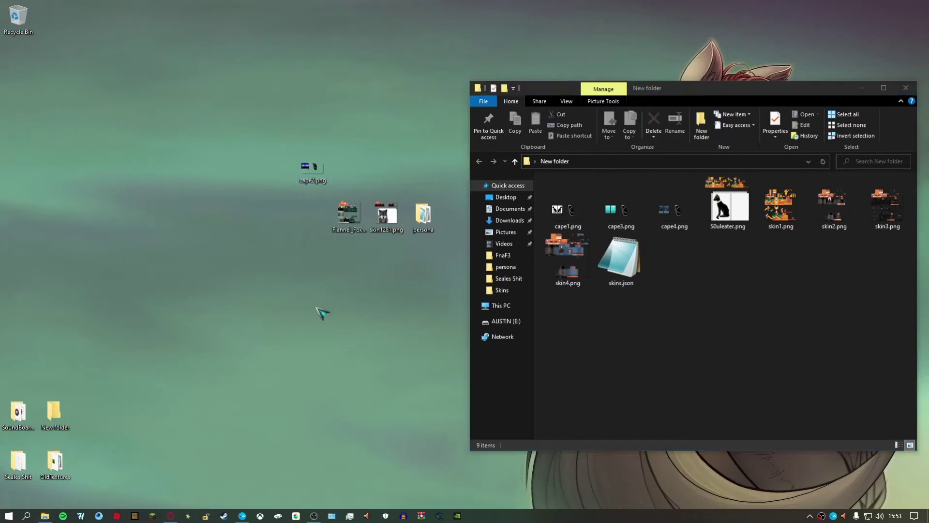
pyautogui.click(914, 89)
# Rename Flannel_Fox.png on the desktop to skin1.png
pyautogui.click(343, 237)
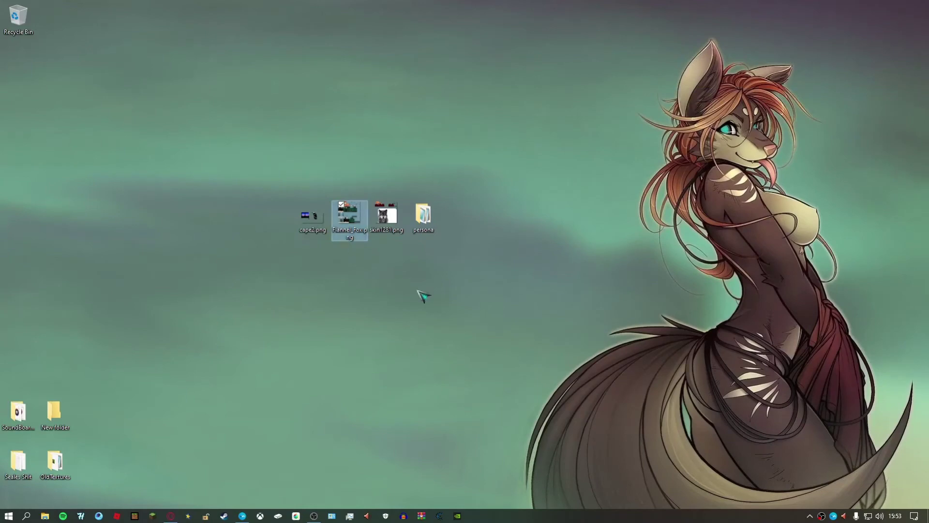
pyautogui.press('F2')
pyautogui.write('skin1')
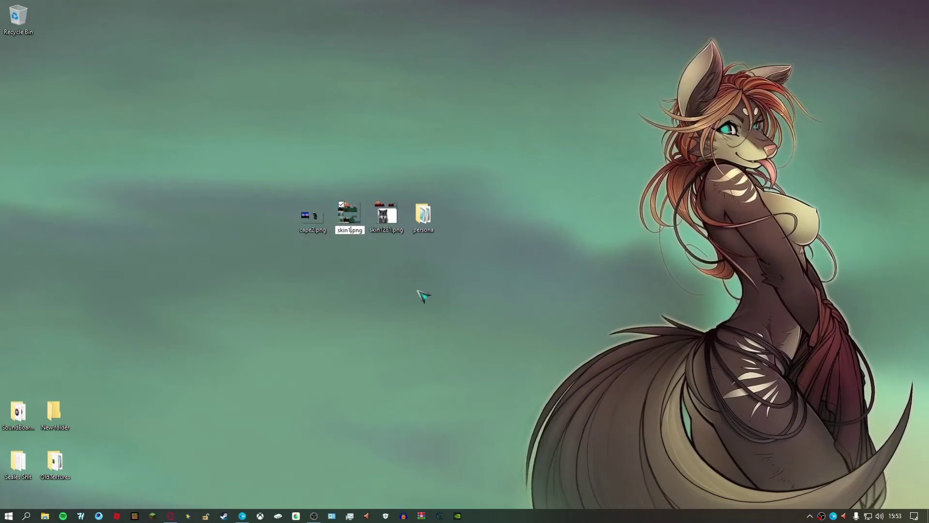
pyautogui.press('Return')
pyautogui.click(424, 297)
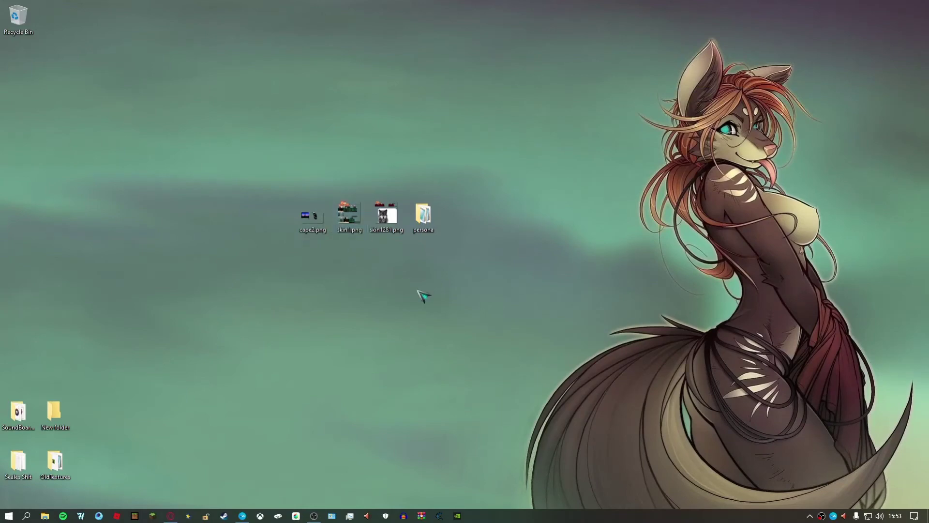
# Open the persona folder and move cape2.png, skin1.png and skin1281.png into it
pyautogui.doubleClick(432, 219)
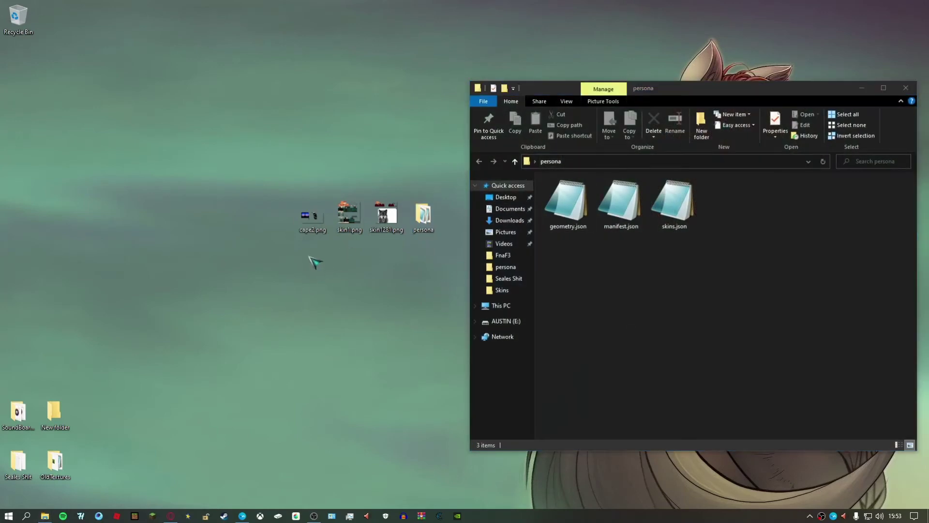
pyautogui.moveTo(307, 255); pyautogui.dragTo(389, 214)
pyautogui.moveTo(309, 217); pyautogui.dragTo(583, 303)
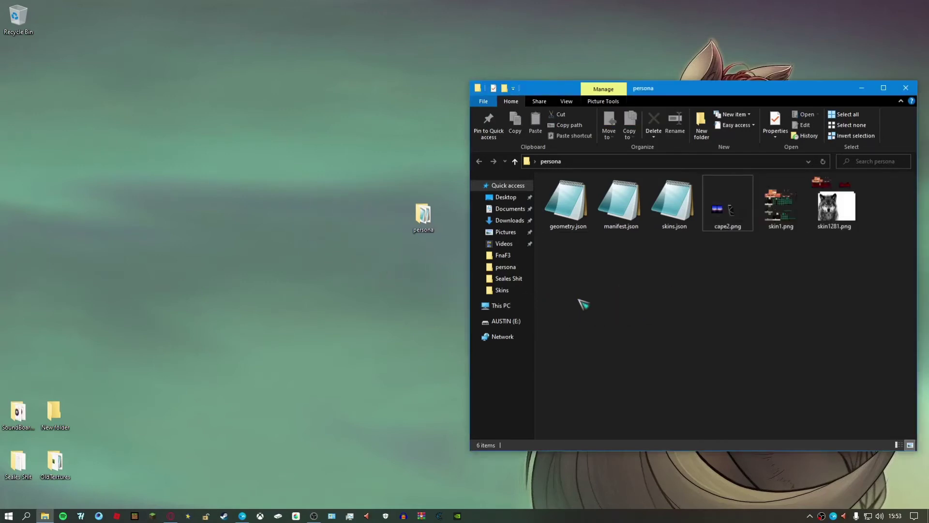
# Open skins.json from the persona folder in Notepad and place its window so the folder's image file names stay readable
pyautogui.doubleClick(674, 203)
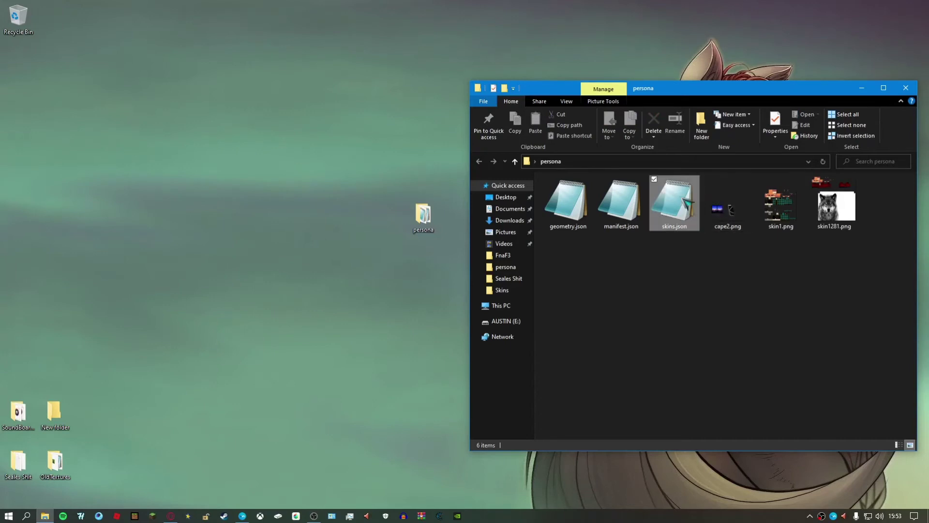
pyautogui.moveTo(583, 129); pyautogui.dragTo(314, 103)
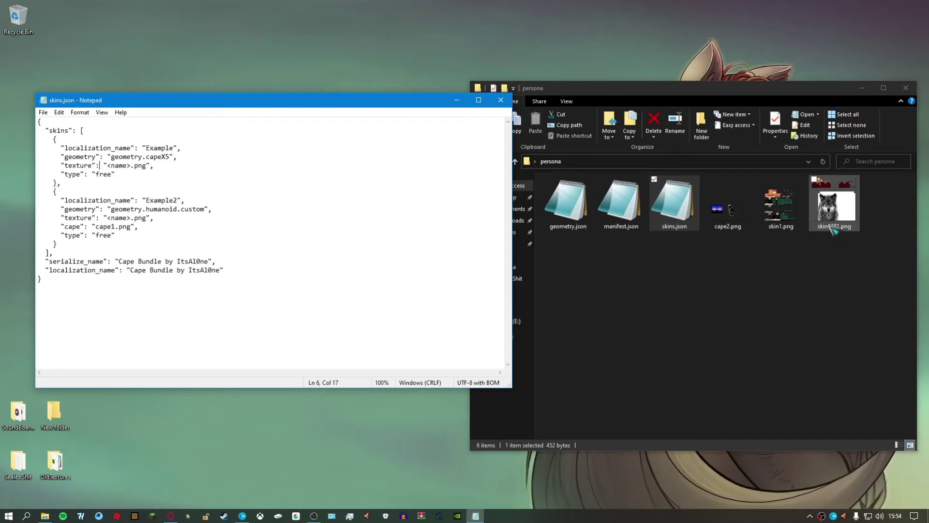
pyautogui.click(133, 218)
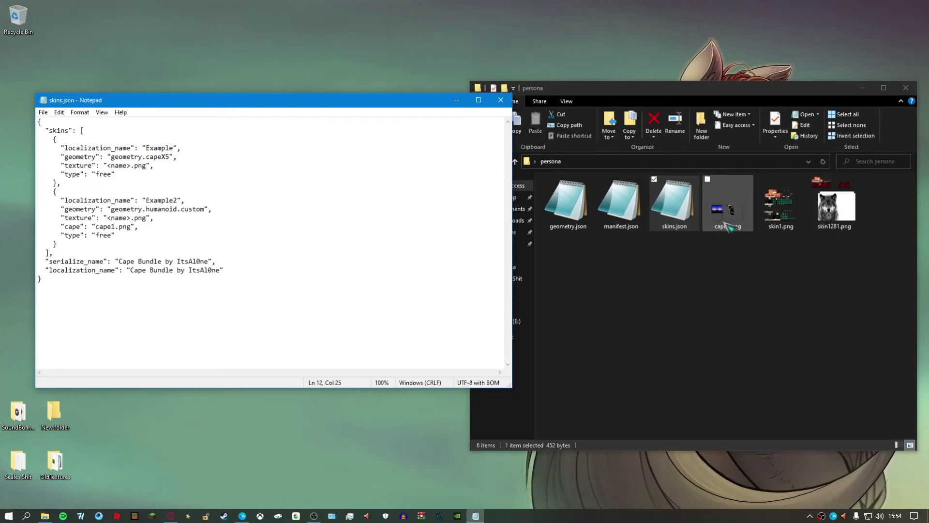
pyautogui.click(780, 203)
pyautogui.click(318, 108)
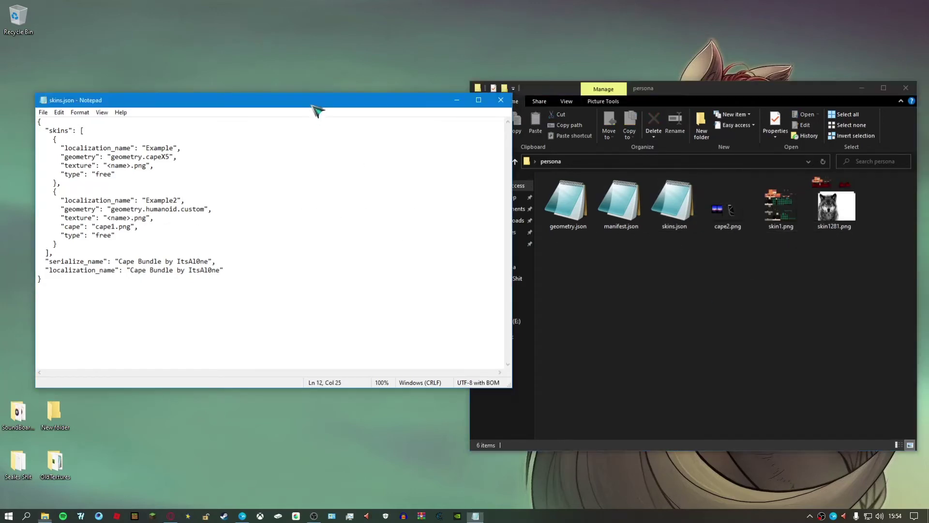
# In the first skin entry of skins.json, set localization_name to "Skin128" and texture to "skin1281.png"
pyautogui.click(171, 148)
pyautogui.press('Delete')
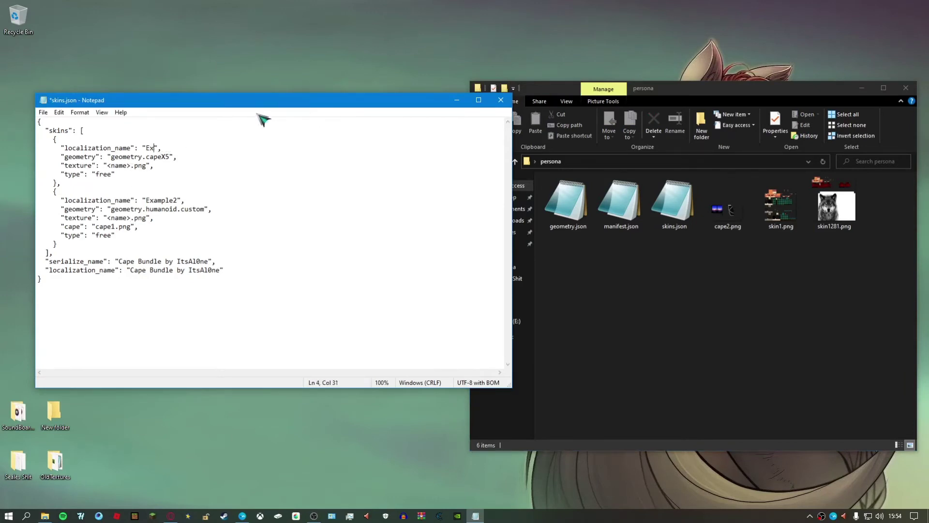
pyautogui.write('S')
pyautogui.press('Down')
pyautogui.press('Left')
pyautogui.press('Left')
pyautogui.write('skin128')
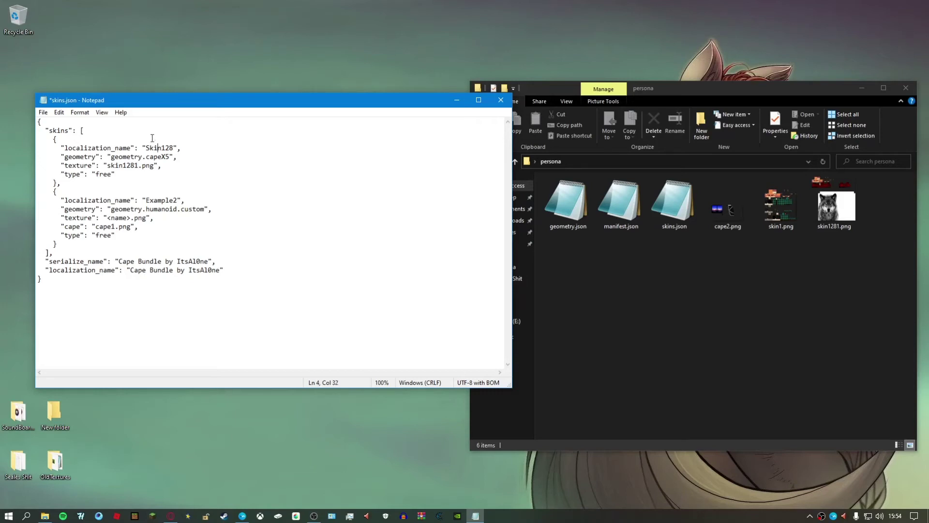
# In the second skin entry of skins.json, set localization_name to "Skin1" and texture to "skin1.png"
pyautogui.moveTo(176, 200); pyautogui.dragTo(153, 204)
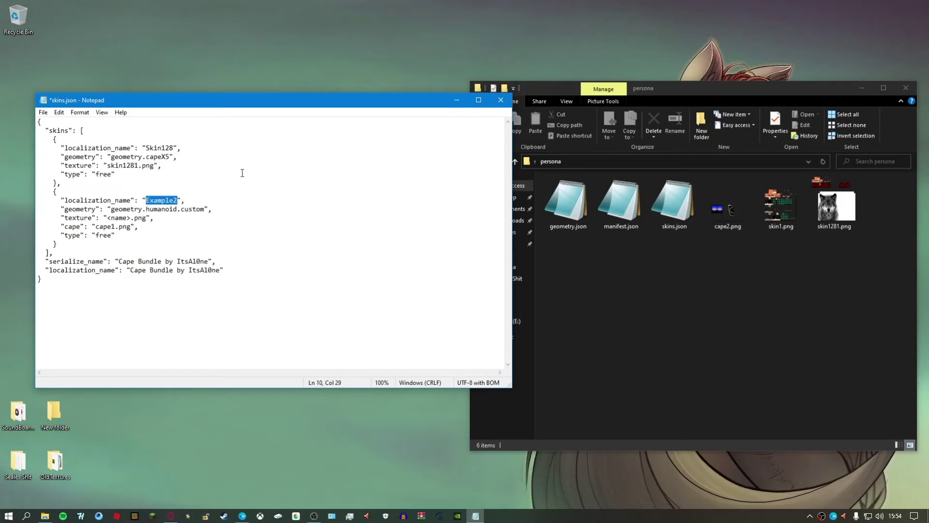
pyautogui.write('Sk')
pyautogui.press('BackSpace')
pyautogui.press('BackSpace')
pyautogui.press('BackSpace')
pyautogui.press('BackSpace')
pyautogui.press('BackSpace')
pyautogui.press('BackSpace')
pyautogui.write('skin1')
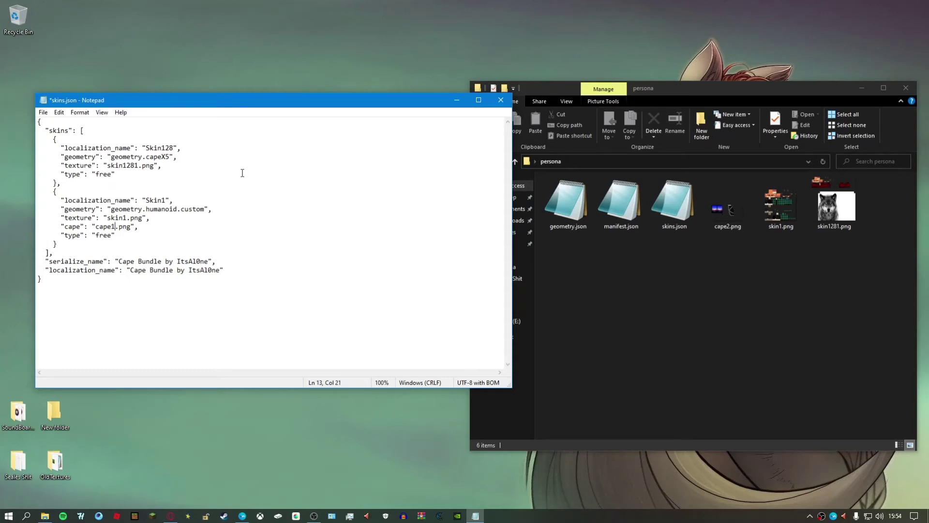
# Set the second skin entry's cape to "cape2.png", then save and close skins.json
pyautogui.write('2')
pyautogui.hotkey('ctrl', 's')
pyautogui.click(501, 100)
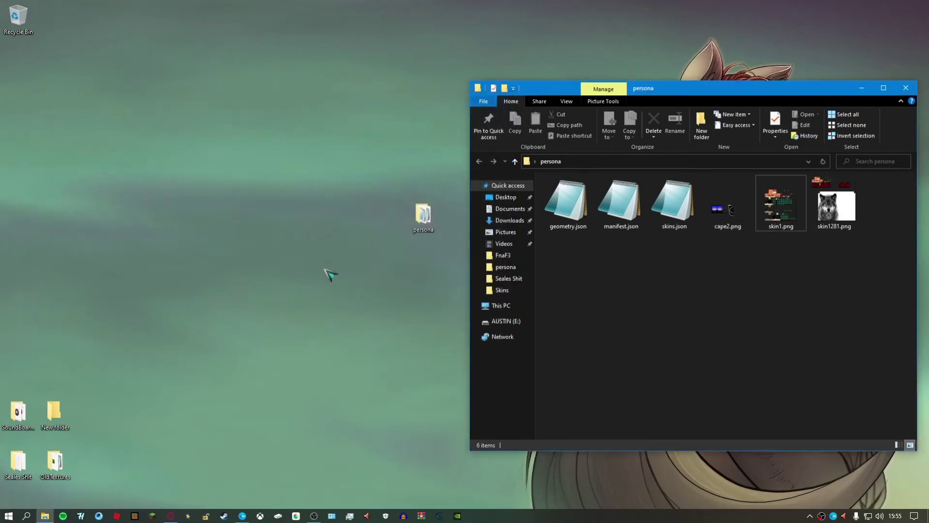
# Move the desktop's persona folder directly above the SoundBoard folder and close the open persona folder window
pyautogui.moveTo(422, 220); pyautogui.dragTo(29, 365)
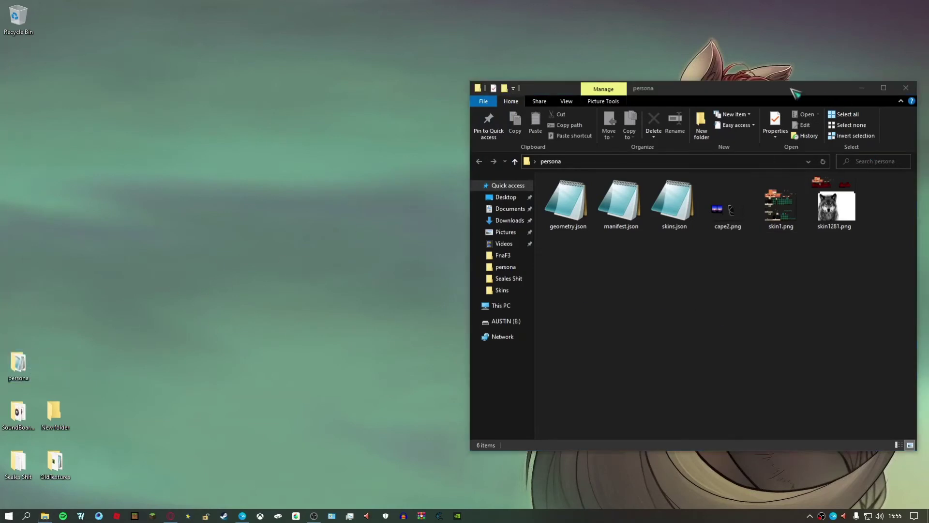
pyautogui.moveTo(795, 89); pyautogui.dragTo(798, 15)
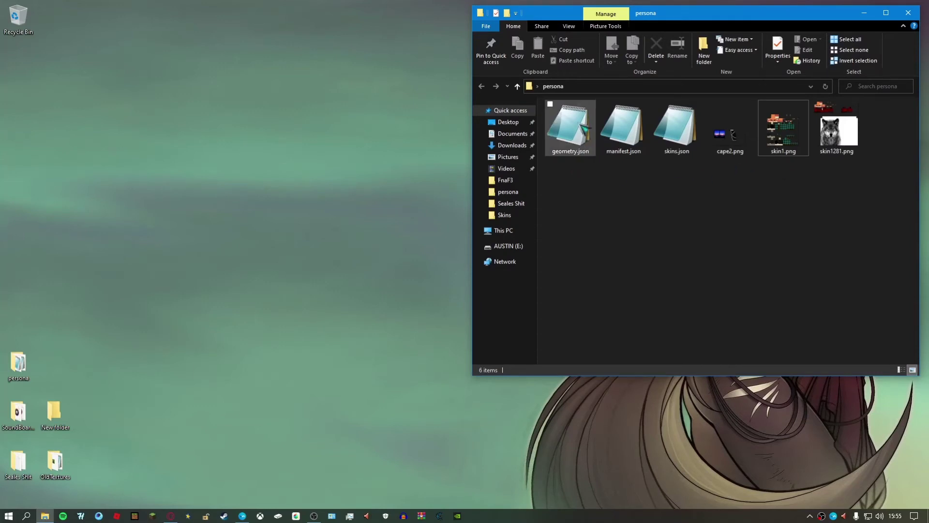
pyautogui.moveTo(577, 179); pyautogui.dragTo(860, 120)
pyautogui.click(836, 223)
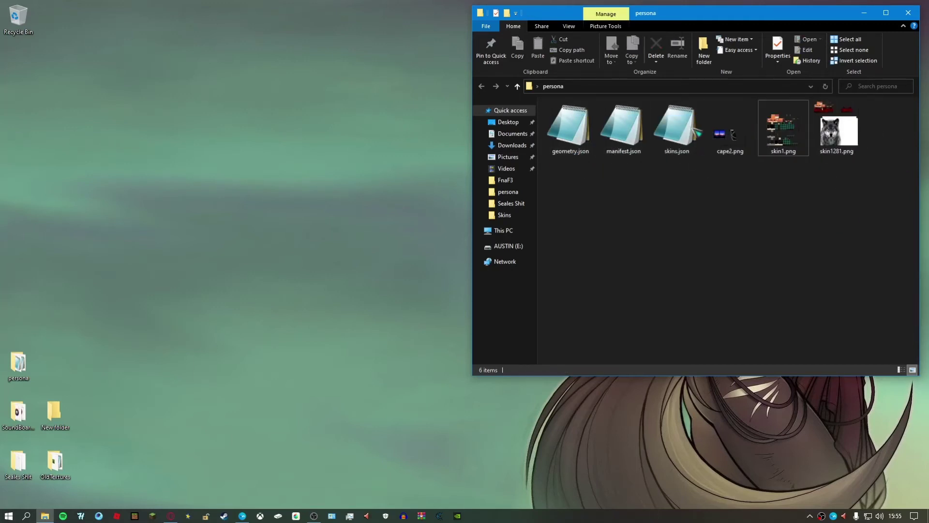
pyautogui.click(909, 13)
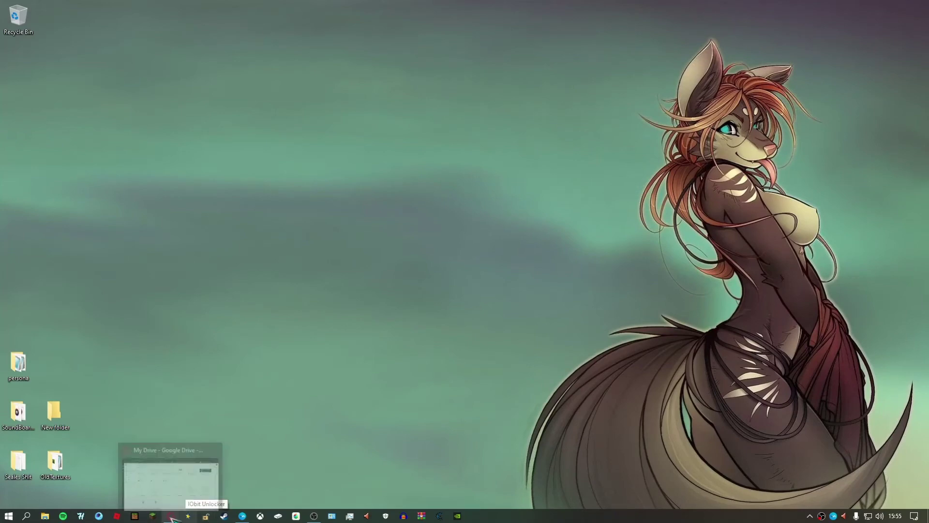
# Switch to the web browser, search for "IOBit unlocker" in a fresh tab and open the iobit.com product page
pyautogui.click(213, 499)
pyautogui.click(506, 7)
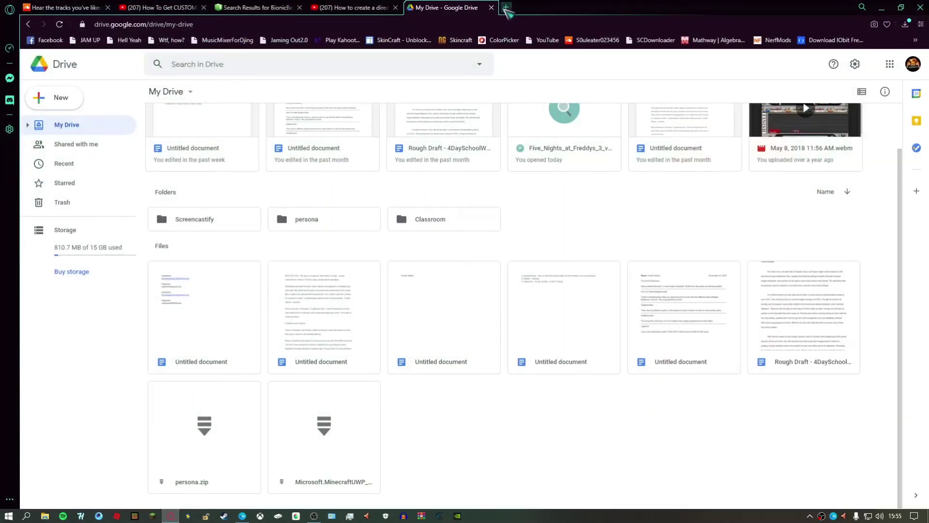
pyautogui.click(491, 7)
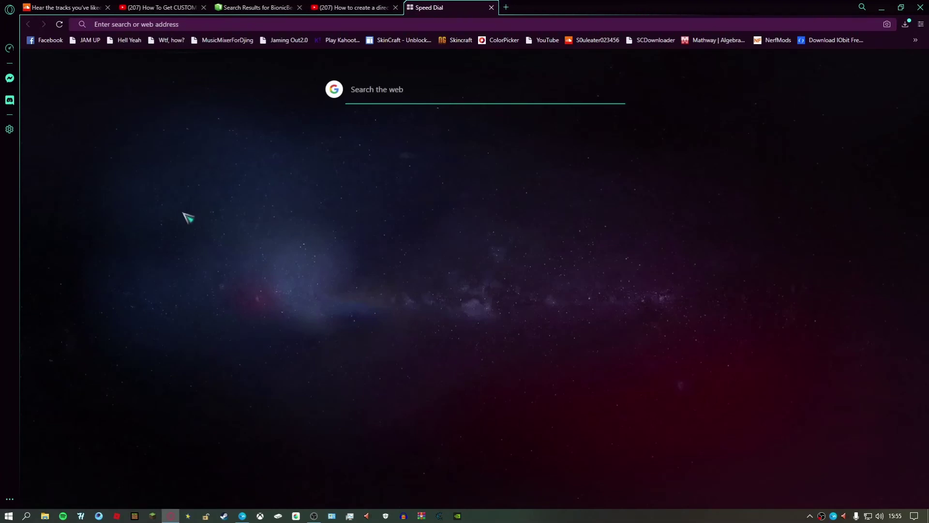
pyautogui.write('IO')
pyautogui.press('Down')
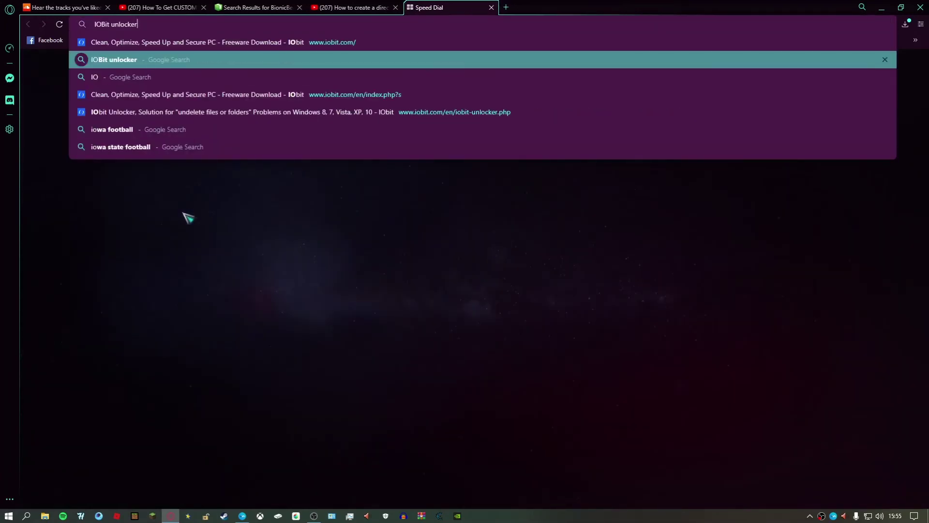
pyautogui.press('Return')
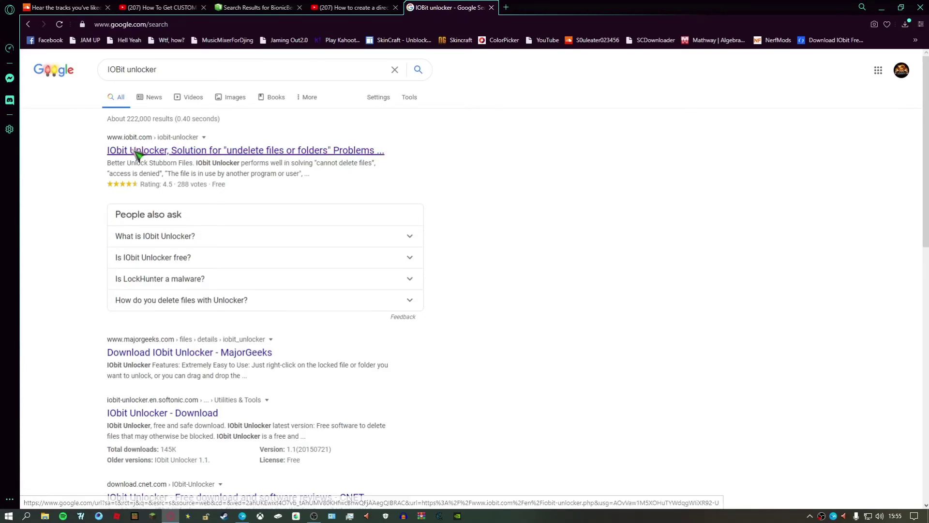
pyautogui.click(137, 152)
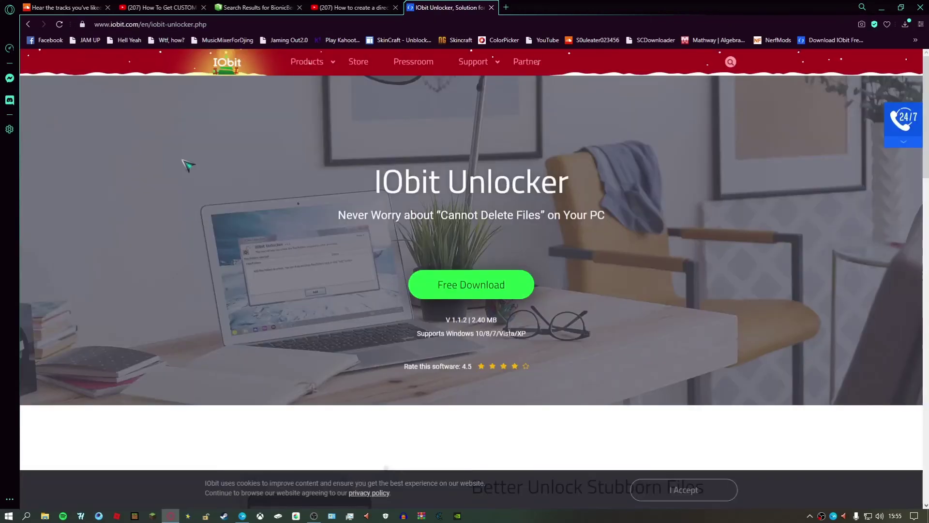
# Look through the IObit Unlocker product page and leave the browser
pyautogui.scroll(-15, 477, 301)
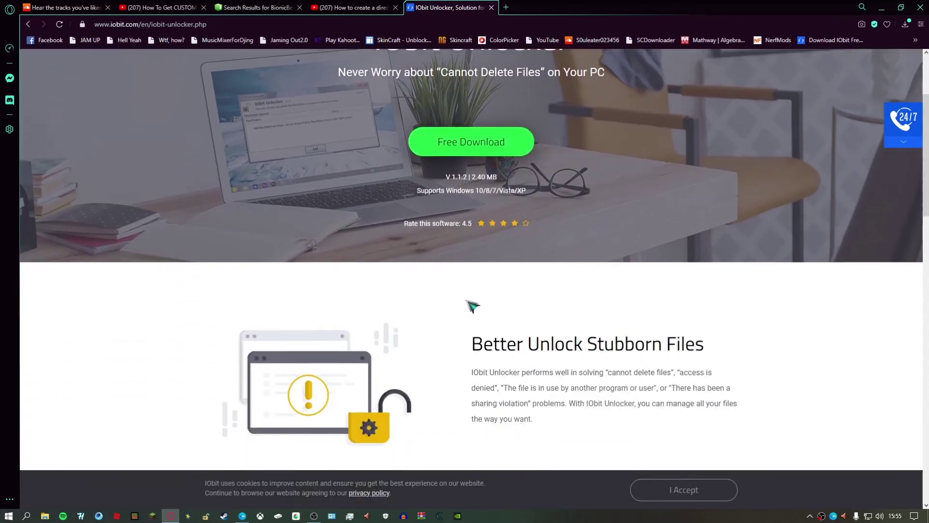
pyautogui.scroll(-6, 473, 305)
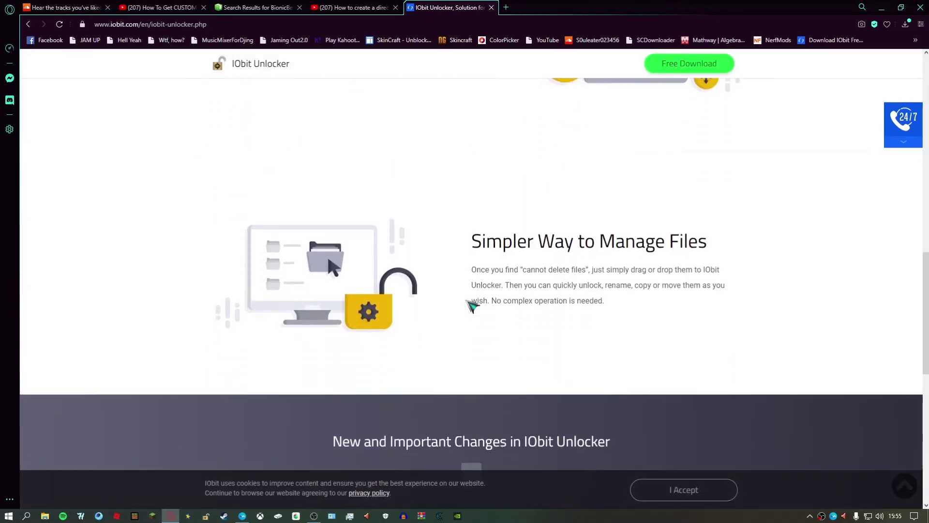
pyautogui.scroll(12, 468, 303)
pyautogui.scroll(7, 467, 301)
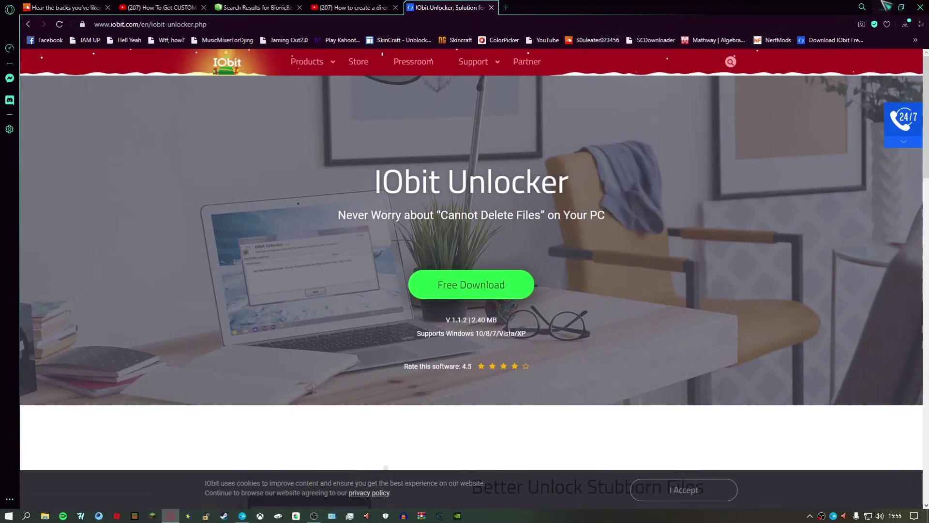
pyautogui.click(920, 7)
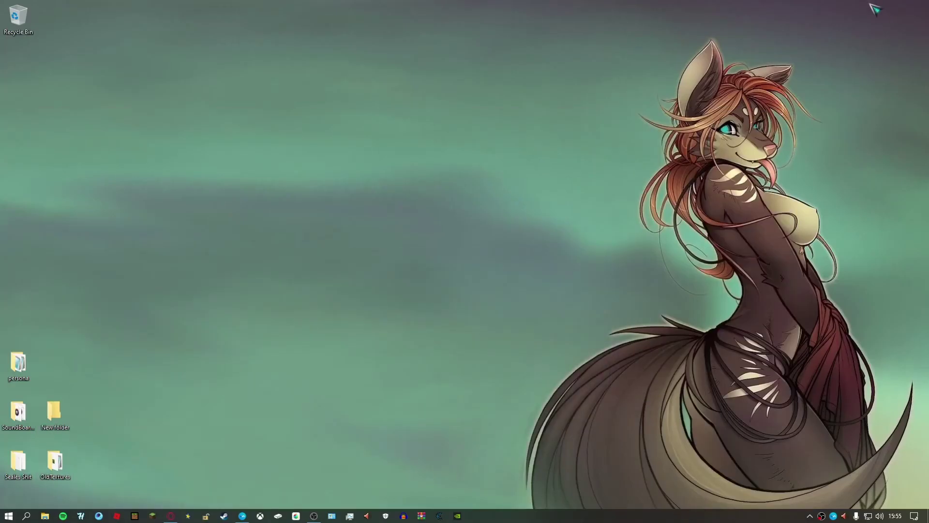
# Launch IObit Unlocker, start adding a file or folder and expand Local Disk (C:) in the folder tree
pyautogui.click(207, 517)
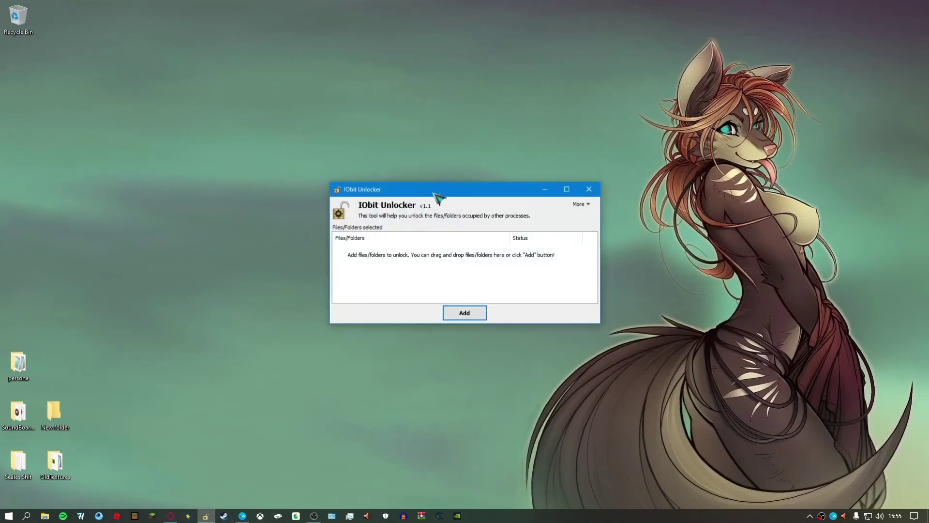
pyautogui.moveTo(435, 189); pyautogui.dragTo(414, 144)
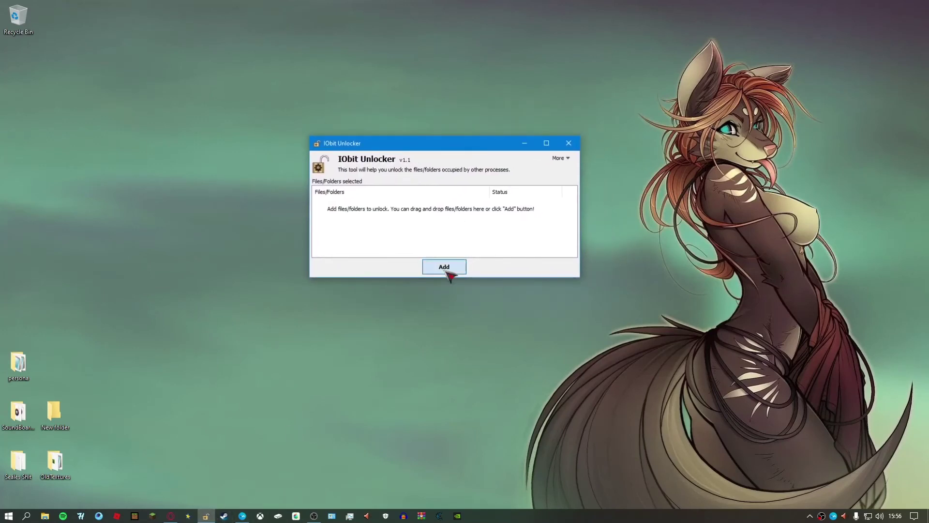
pyautogui.click(445, 268)
pyautogui.doubleClick(435, 320)
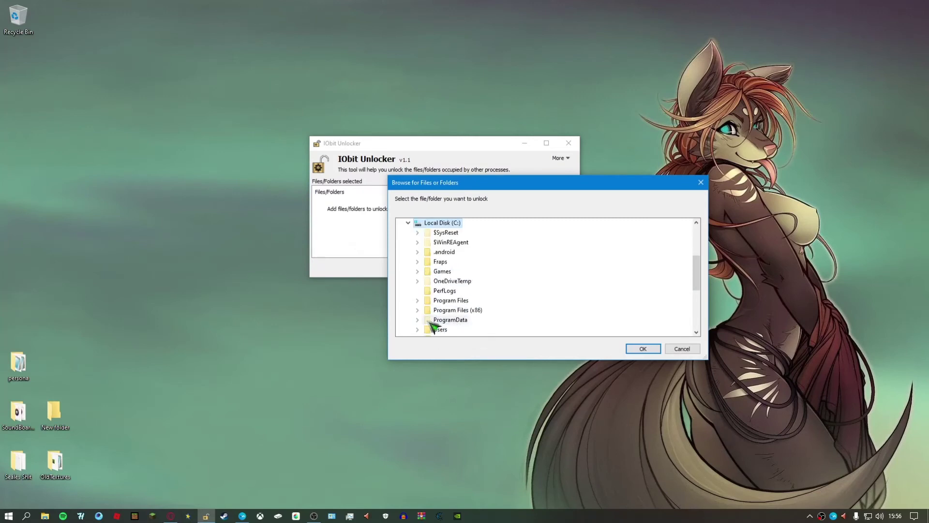
pyautogui.doubleClick(438, 325)
pyautogui.scroll(-1, 438, 303)
pyautogui.scroll(5, 433, 305)
pyautogui.scroll(-2, 431, 295)
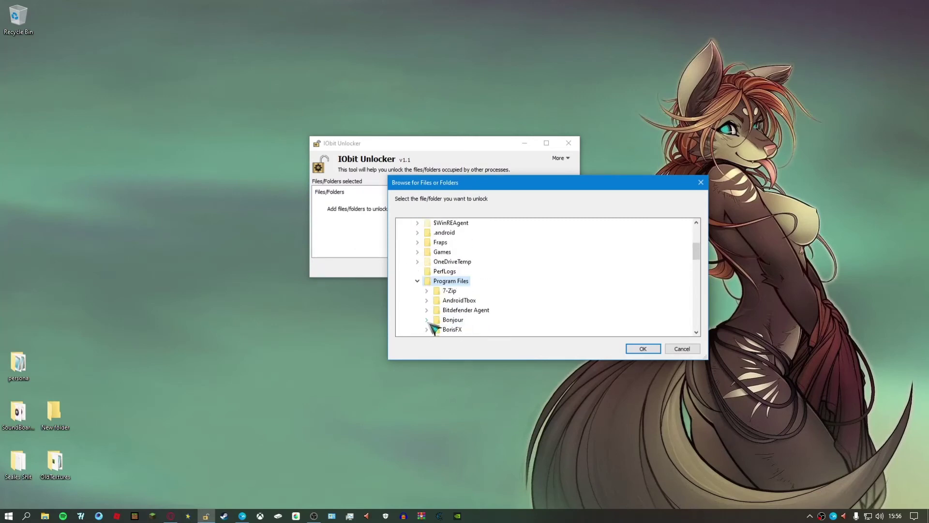
pyautogui.doubleClick(426, 281)
pyautogui.scroll(3, 426, 285)
pyautogui.click(437, 291)
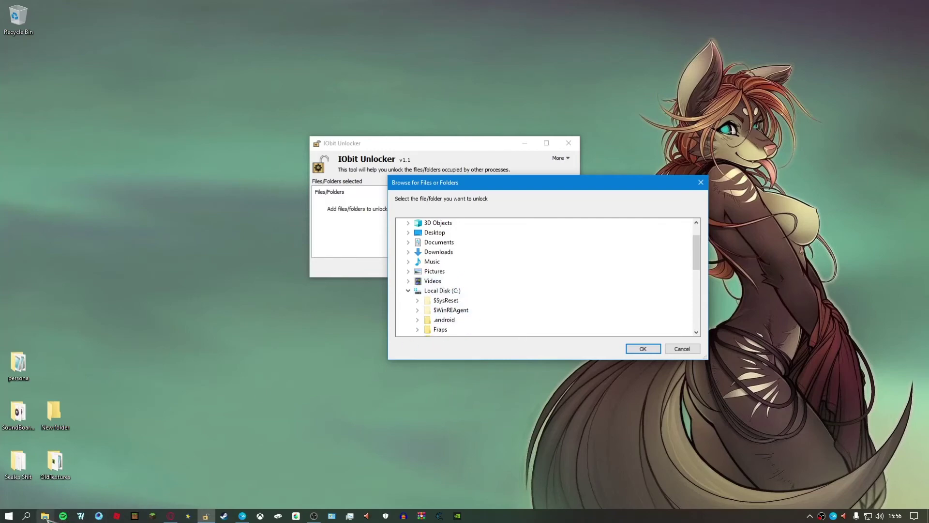
# Check the Hidden items setting in a File Explorer window and close that window
pyautogui.click(45, 516)
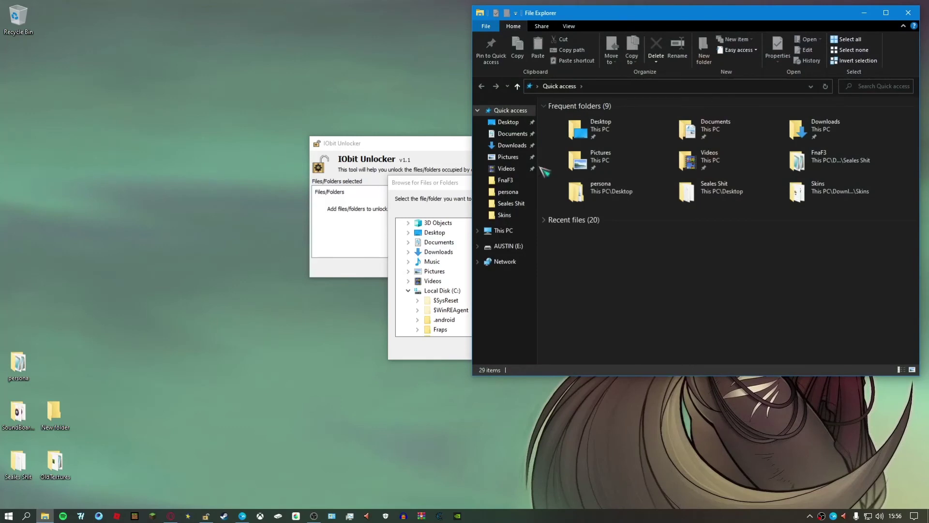
pyautogui.click(579, 27)
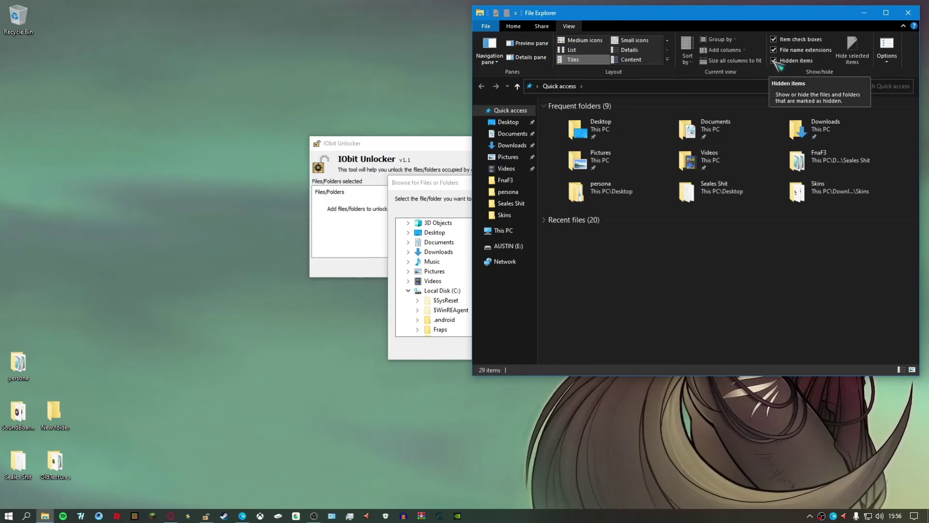
pyautogui.click(908, 13)
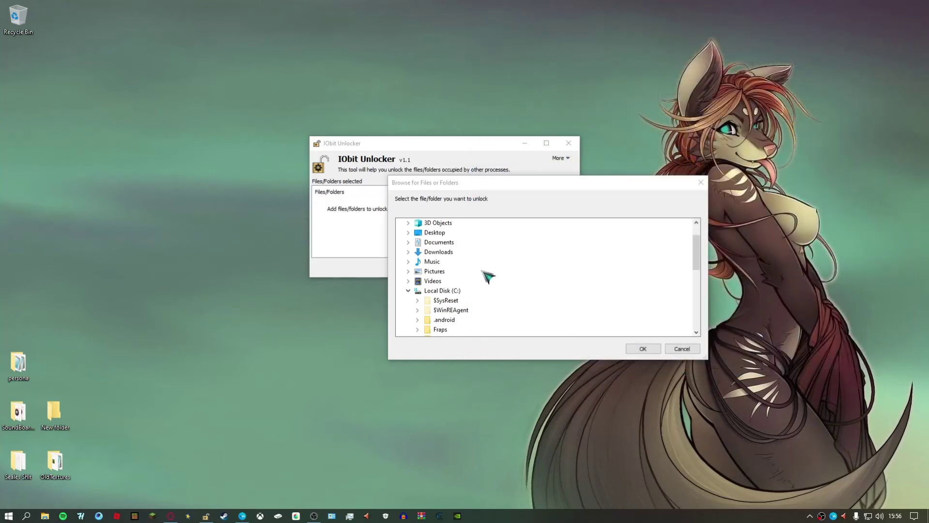
# In IObit Unlocker's folder tree, expand Program Files on drive C: and the WindowsApps folder inside it
pyautogui.scroll(-3, 502, 271)
pyautogui.scroll(2, 504, 272)
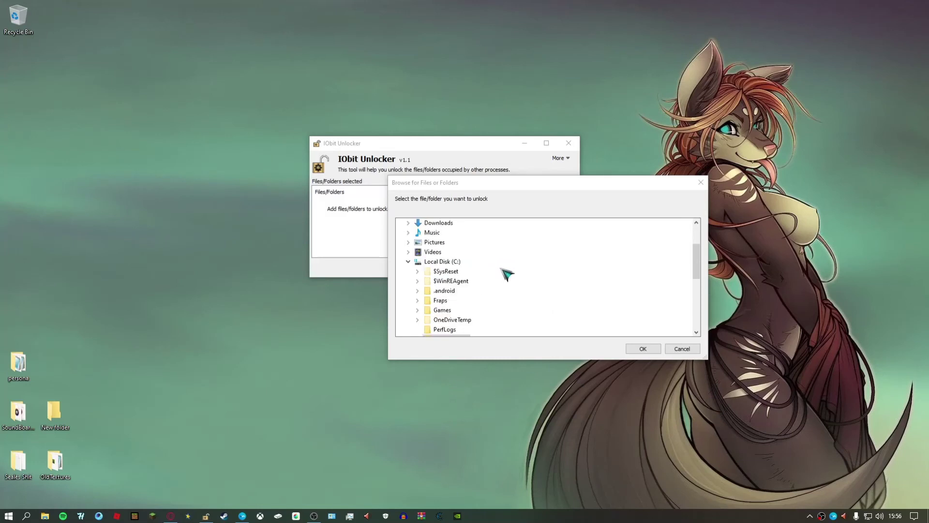
pyautogui.scroll(-3, 444, 263)
pyautogui.doubleClick(450, 254)
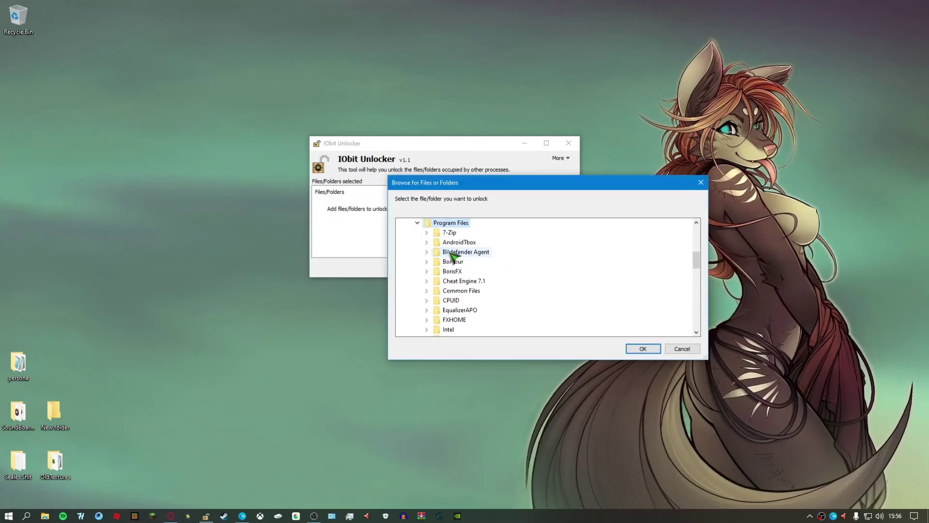
pyautogui.scroll(-9, 453, 270)
pyautogui.scroll(-1, 482, 293)
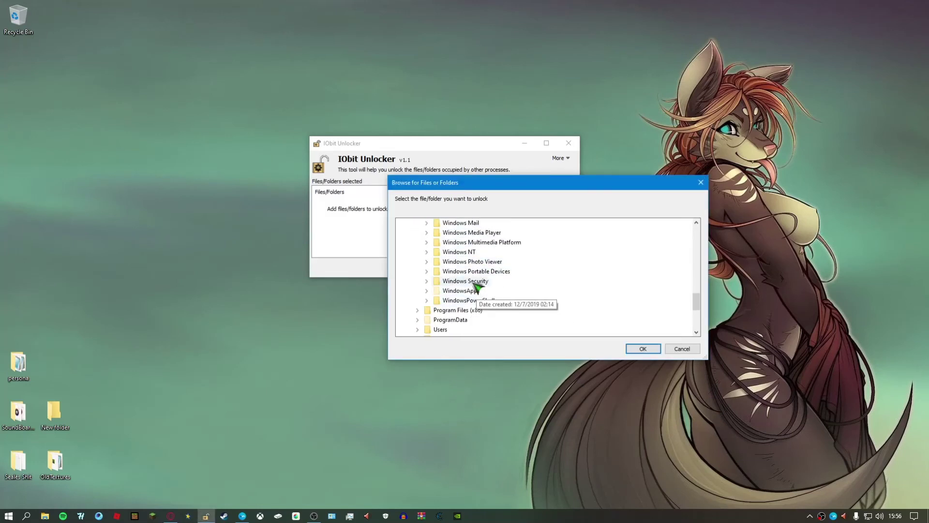
pyautogui.doubleClick(460, 291)
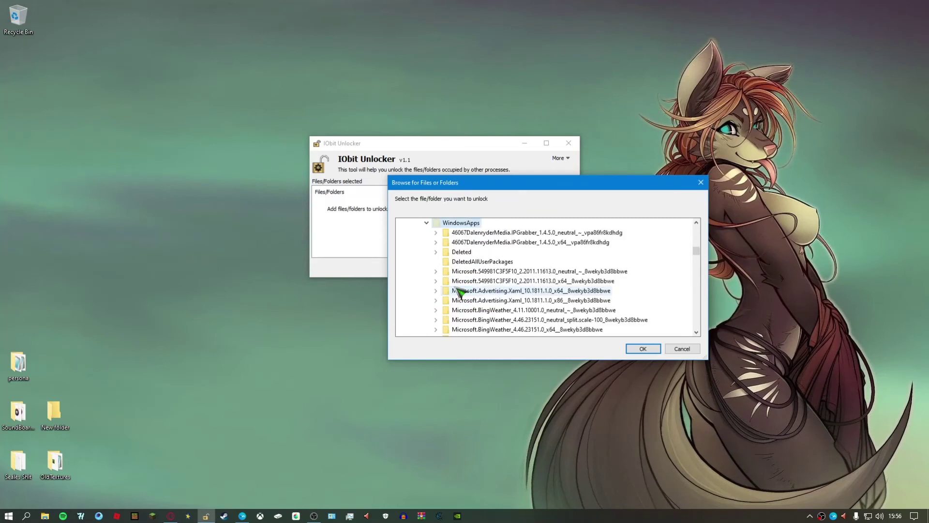
# Go to data\skin_packs inside Microsoft.MinecraftUWP_1.16.10004.0_x64__8wekyb3d8bbwe and add its persona folder to the unlock list
pyautogui.scroll(-5, 460, 293)
pyautogui.scroll(-1, 465, 296)
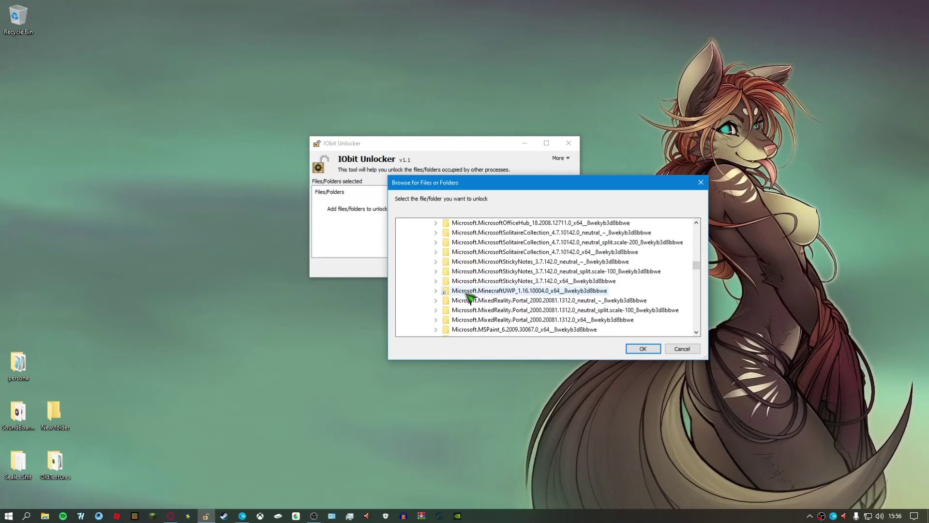
pyautogui.doubleClick(468, 292)
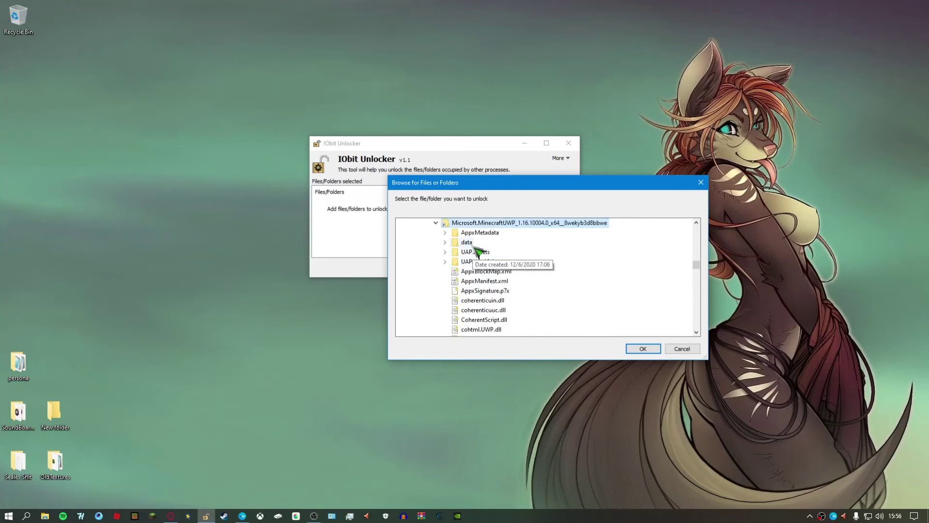
pyautogui.doubleClick(468, 242)
pyautogui.doubleClick(484, 262)
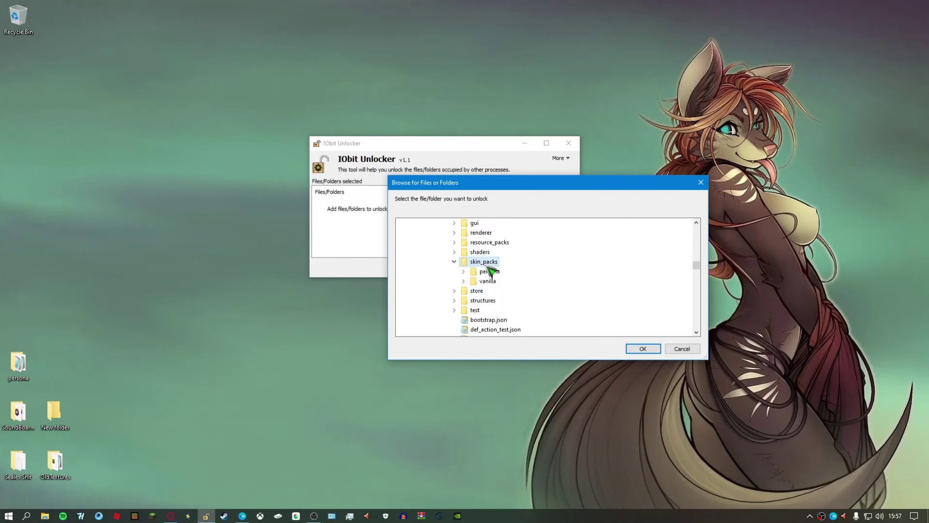
pyautogui.doubleClick(487, 272)
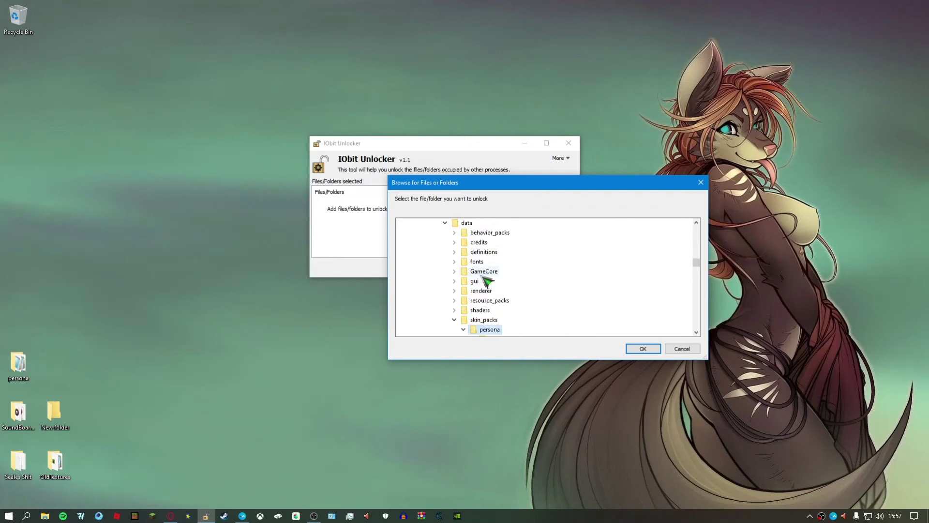
pyautogui.click(473, 281)
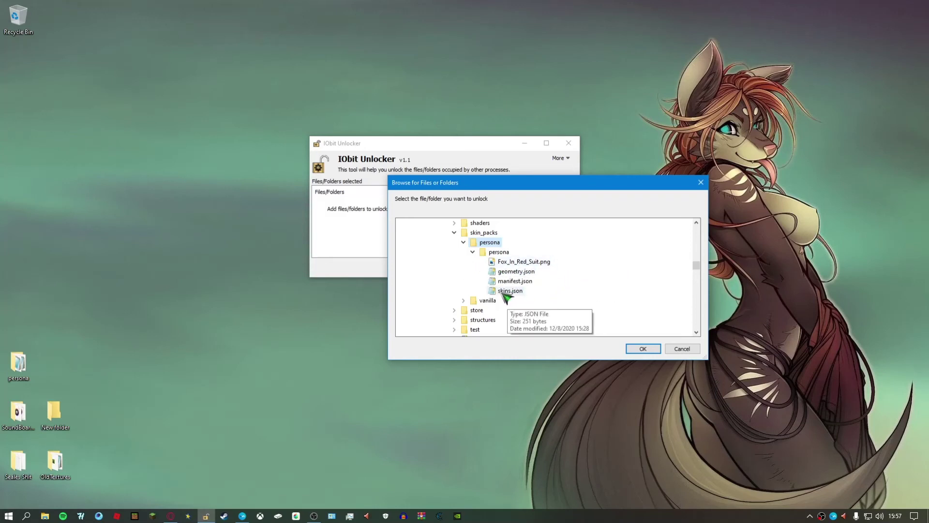
pyautogui.click(653, 349)
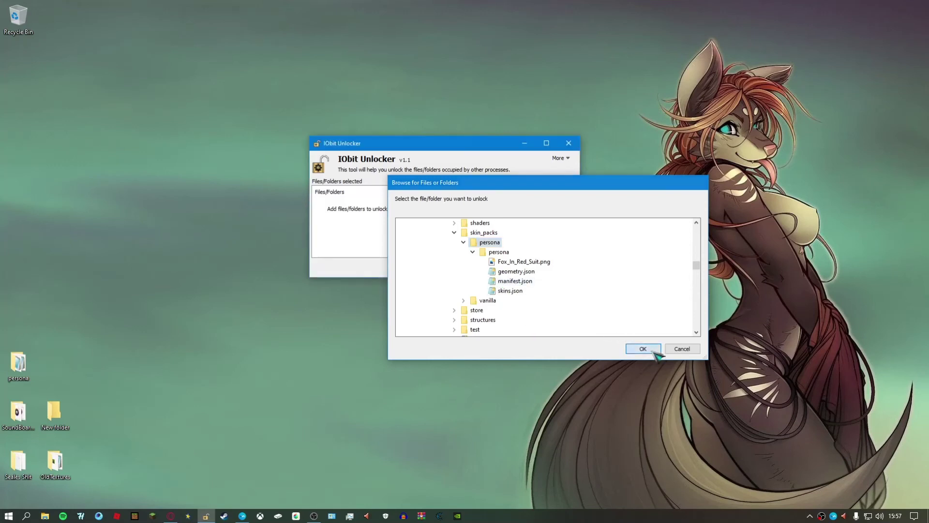
# Unlock and delete the listed persona folder from Minecraft's skin_packs, then exit IObit Unlocker
pyautogui.click(490, 239)
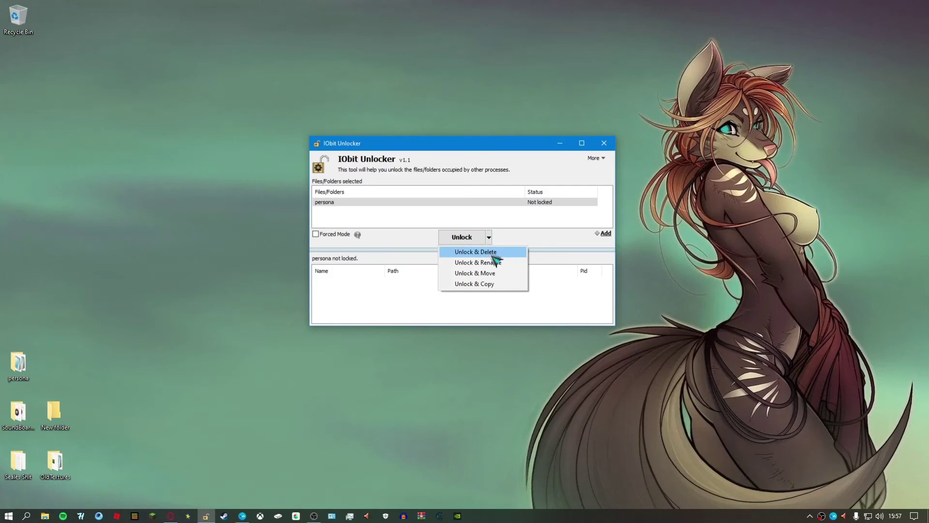
pyautogui.click(492, 253)
pyautogui.click(488, 253)
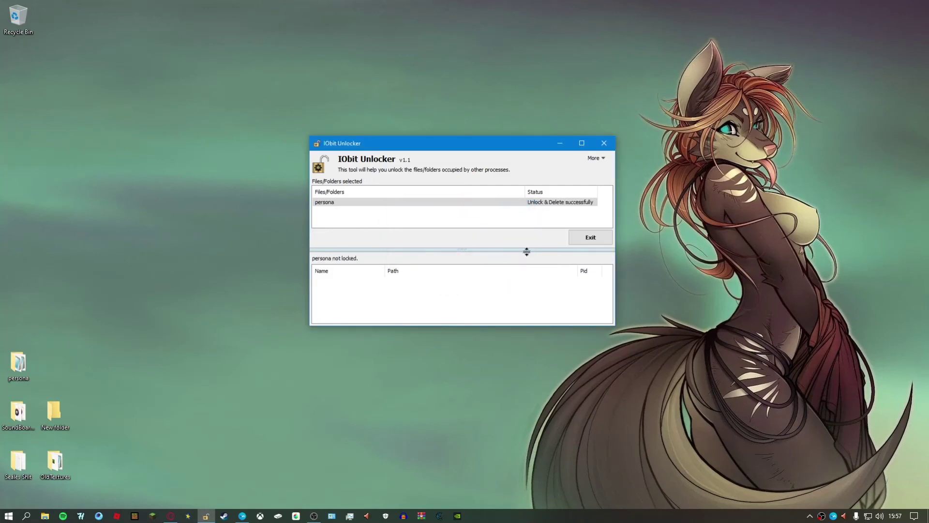
pyautogui.click(587, 240)
# Relaunch IObit Unlocker, add the custom persona folder from the desktop and start Unlock & Copy on it
pyautogui.click(208, 516)
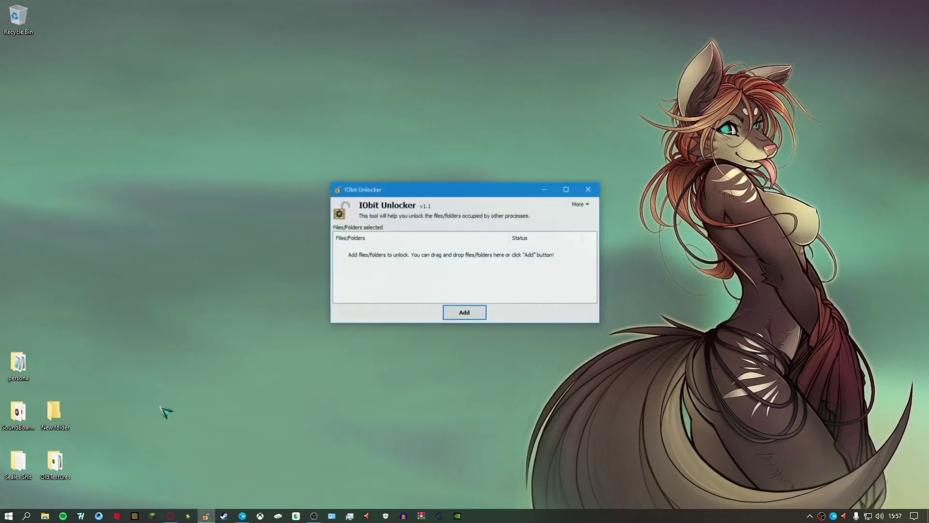
pyautogui.moveTo(21, 360); pyautogui.dragTo(468, 272)
pyautogui.click(509, 283)
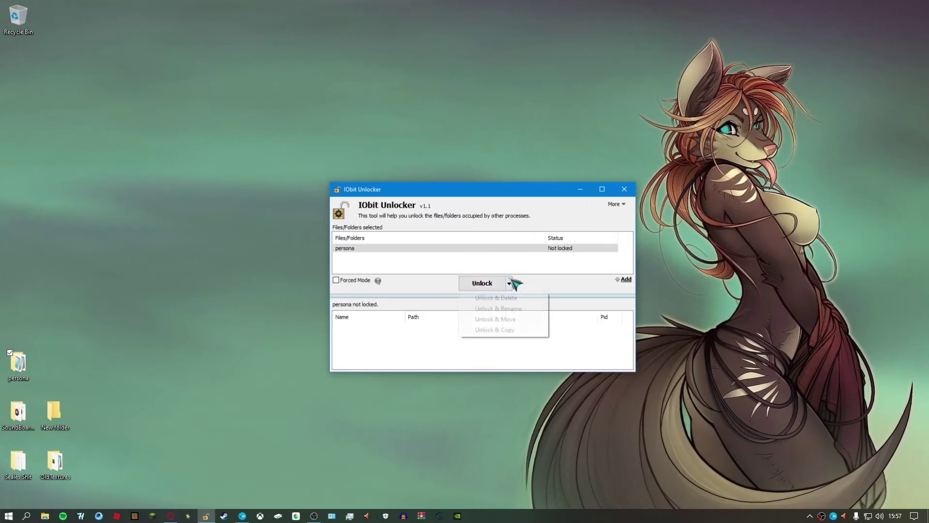
pyautogui.click(488, 331)
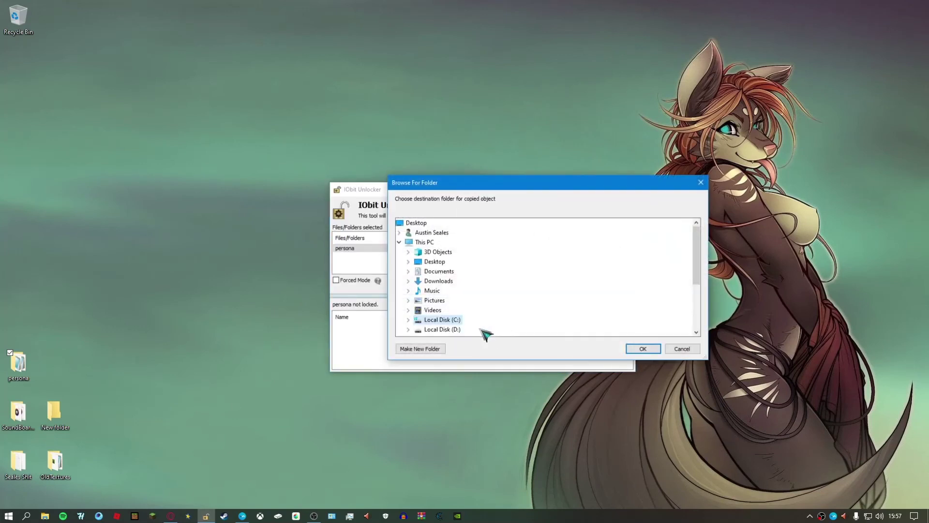
# In the copy destination tree, expand Local Disk (C:), Program Files and the WindowsApps folder
pyautogui.doubleClick(442, 319)
pyautogui.doubleClick(458, 301)
pyautogui.scroll(-12, 462, 300)
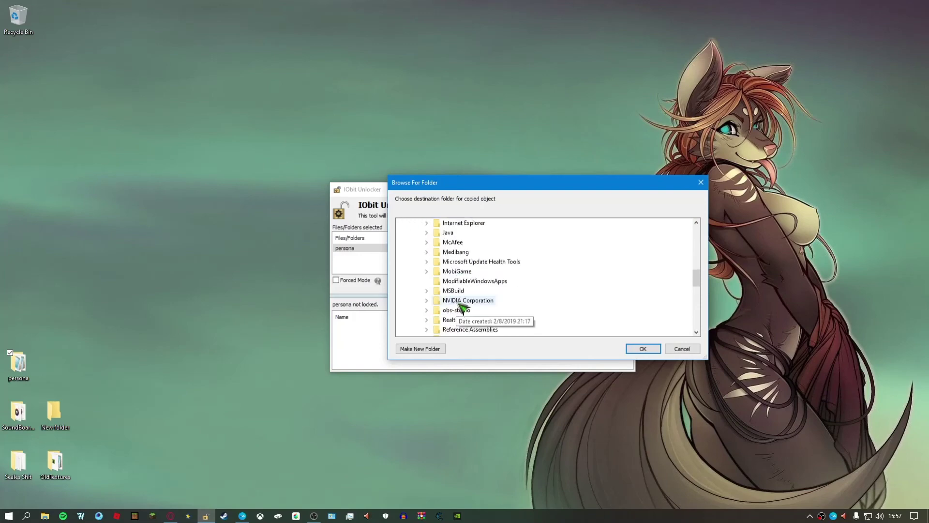
pyautogui.doubleClick(464, 291)
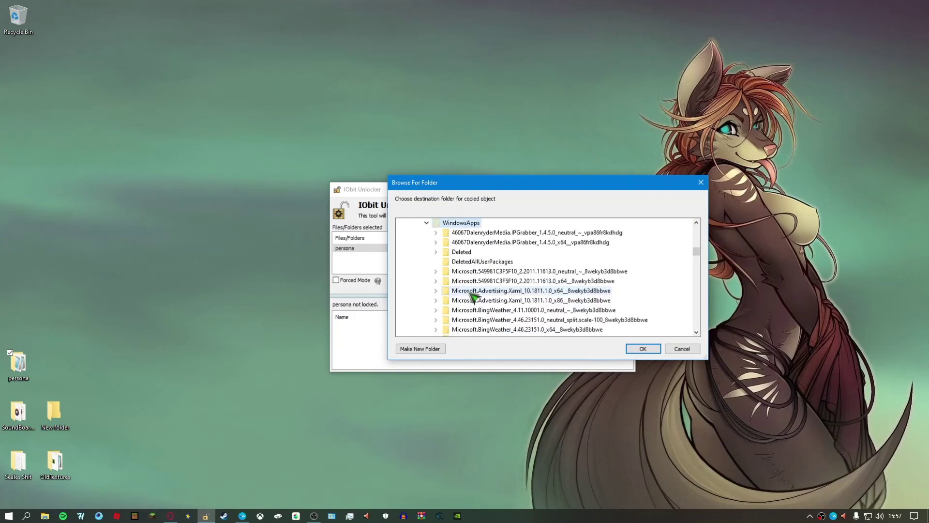
# Copy the persona folder into data\skin_packs of Microsoft.MinecraftUWP_1.16.10004.0_x64__8wekyb3d8bbwe and exit the unlocker
pyautogui.scroll(-10, 480, 291)
pyautogui.doubleClick(499, 265)
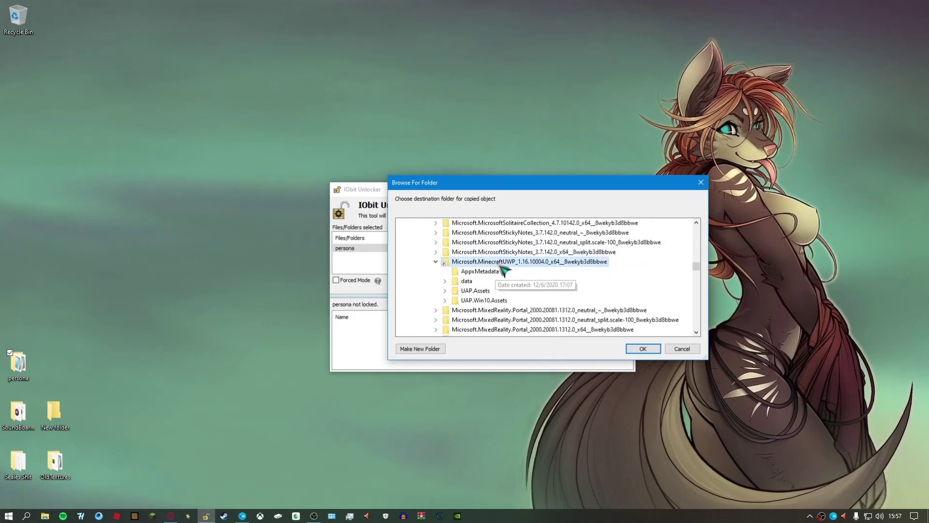
pyautogui.doubleClick(475, 291)
pyautogui.scroll(2, 498, 291)
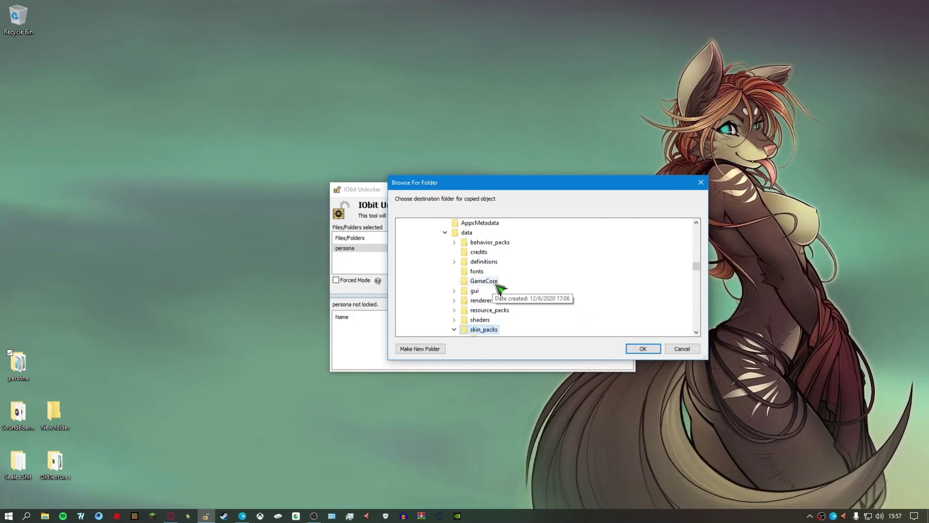
pyautogui.doubleClick(494, 293)
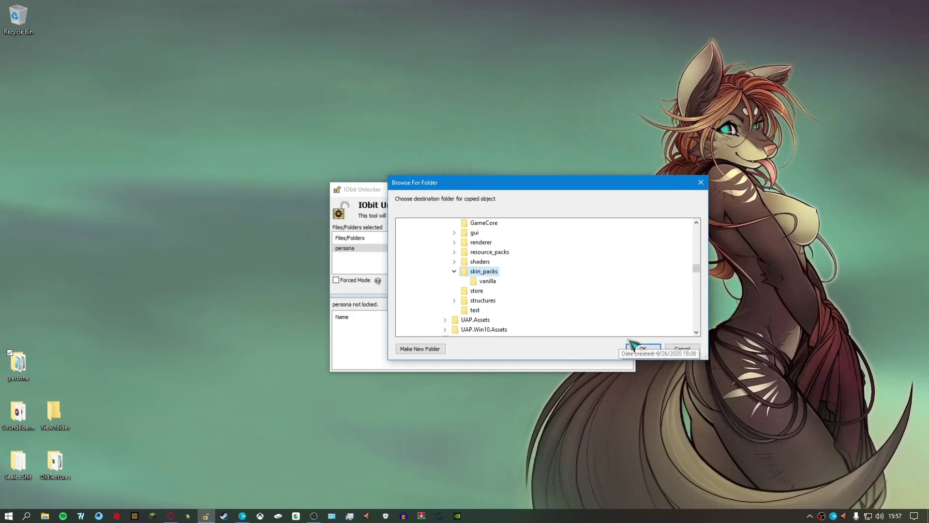
pyautogui.click(642, 348)
pyautogui.click(606, 285)
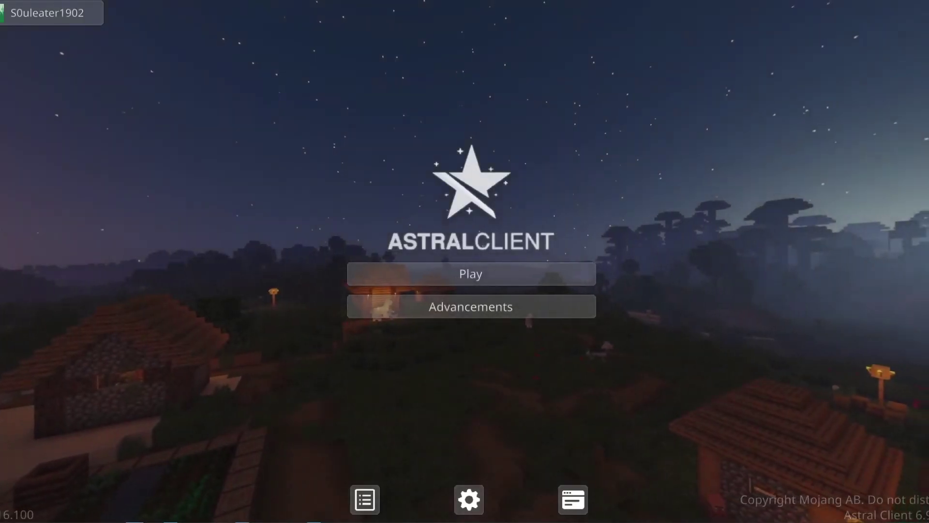
pyautogui.click(374, 502)
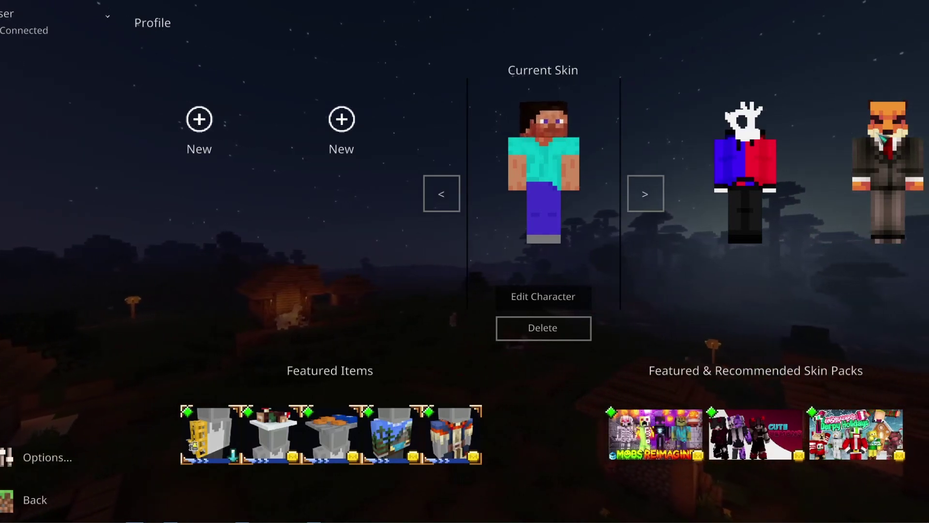
pyautogui.click(557, 306)
pyautogui.click(306, 79)
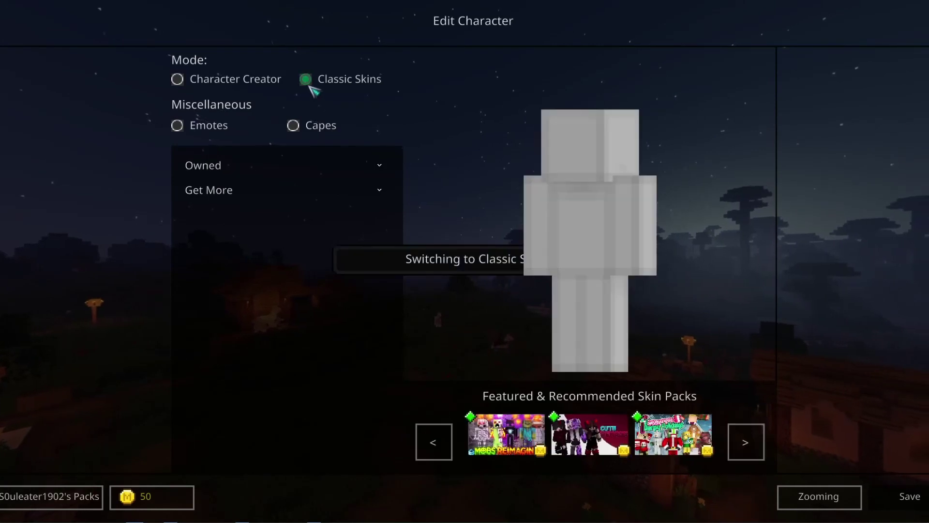
pyautogui.click(222, 166)
pyautogui.click(347, 339)
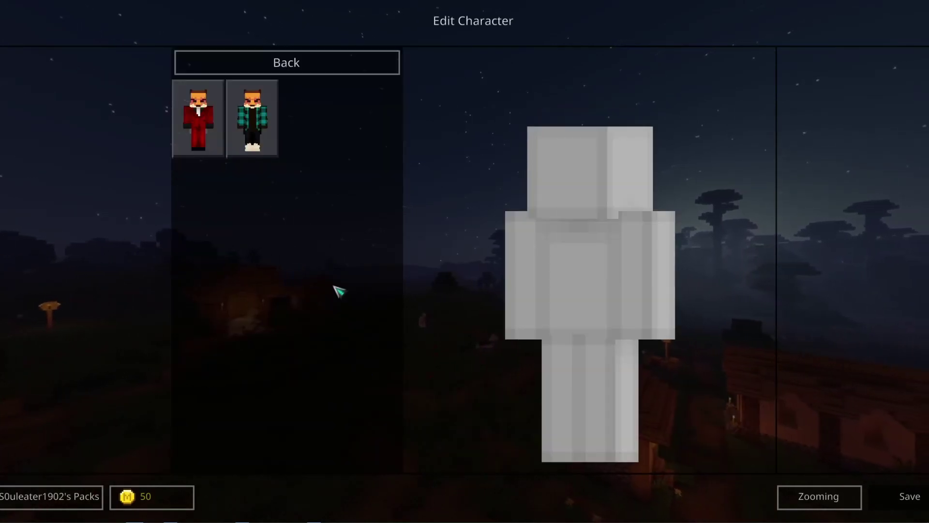
# Preview the teal plaid fox skin, equip the red-suited fox skin and return to the profile with the character saved
pyautogui.click(252, 118)
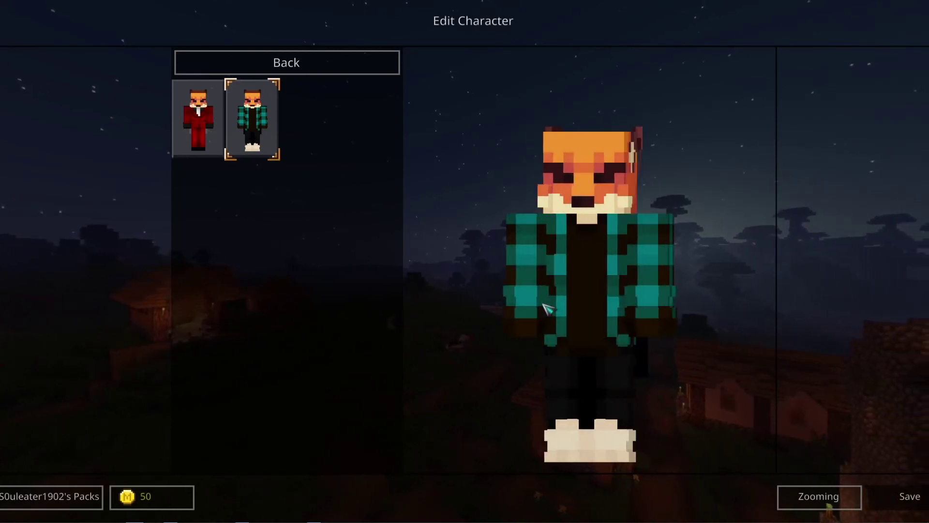
pyautogui.click(198, 119)
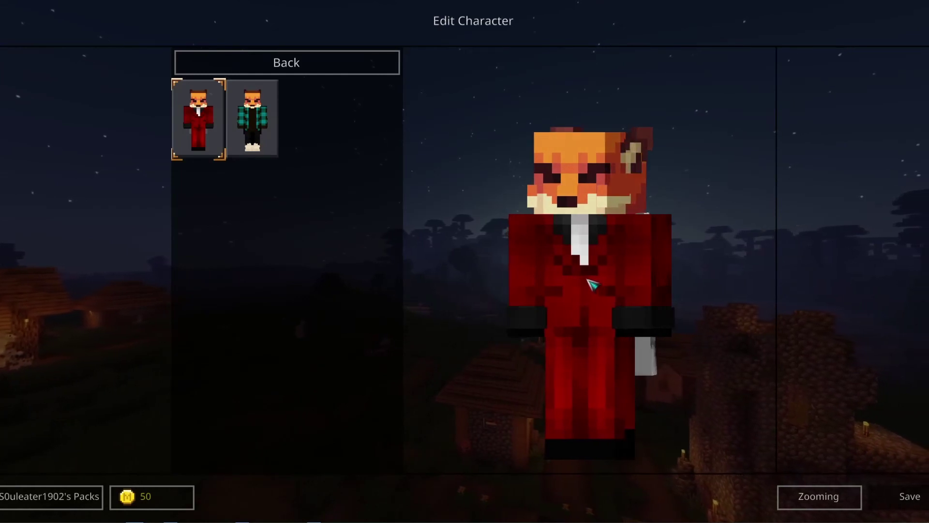
pyautogui.press('Escape')
pyautogui.press('Escape')
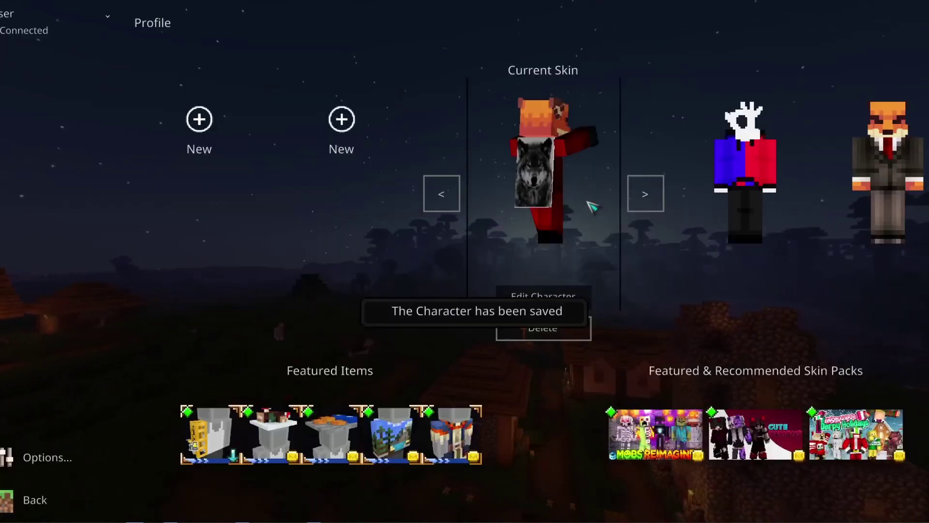